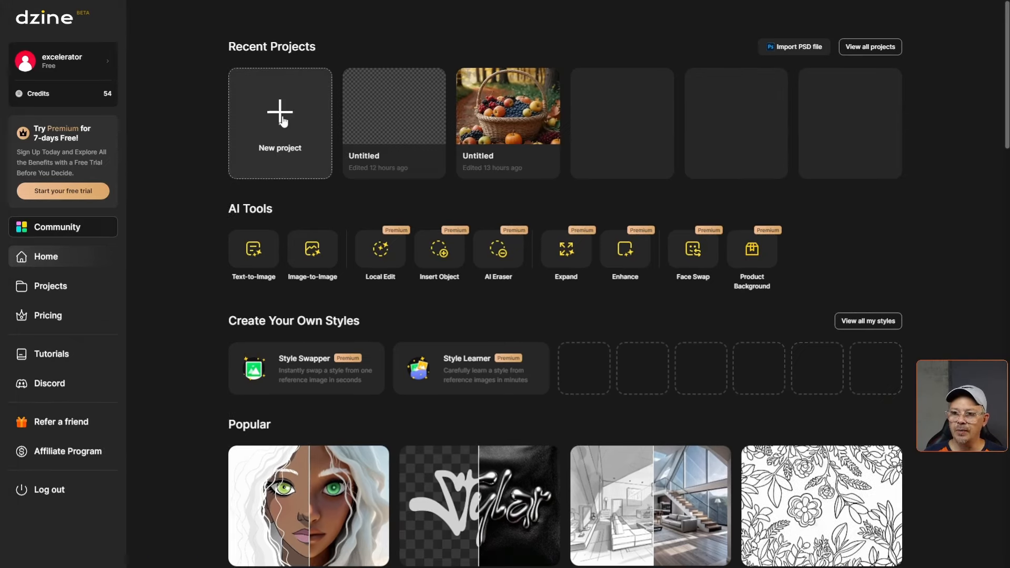
- Create a new untitled project with a 16:9 canvas of 1536 × 864
left_click(289, 126)
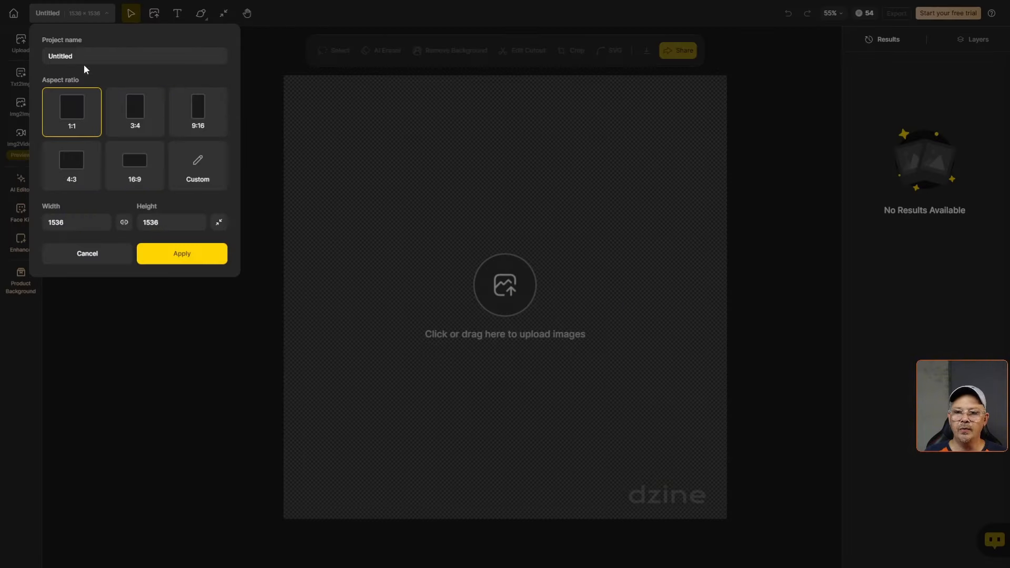
left_click(136, 166)
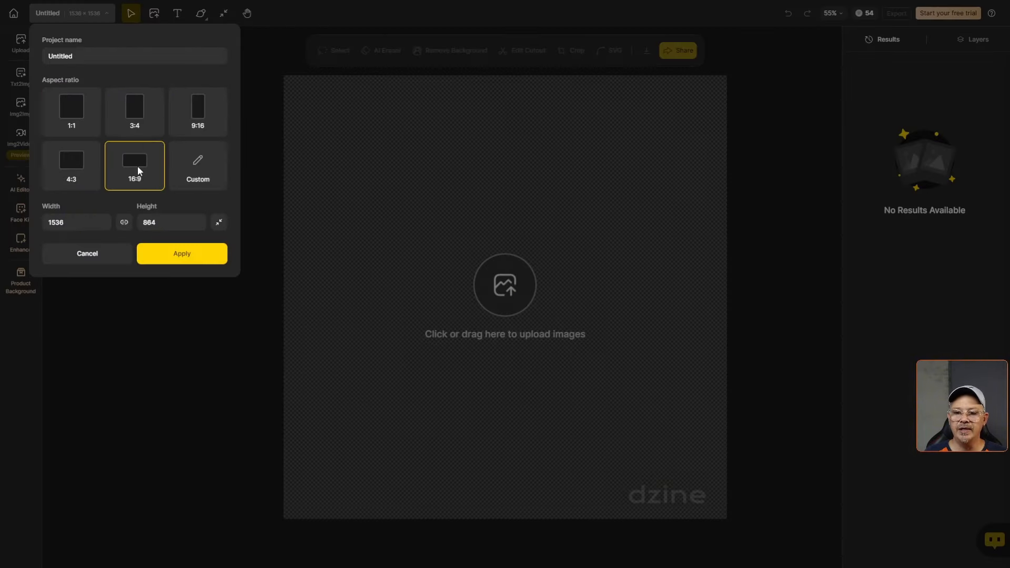
left_click(197, 255)
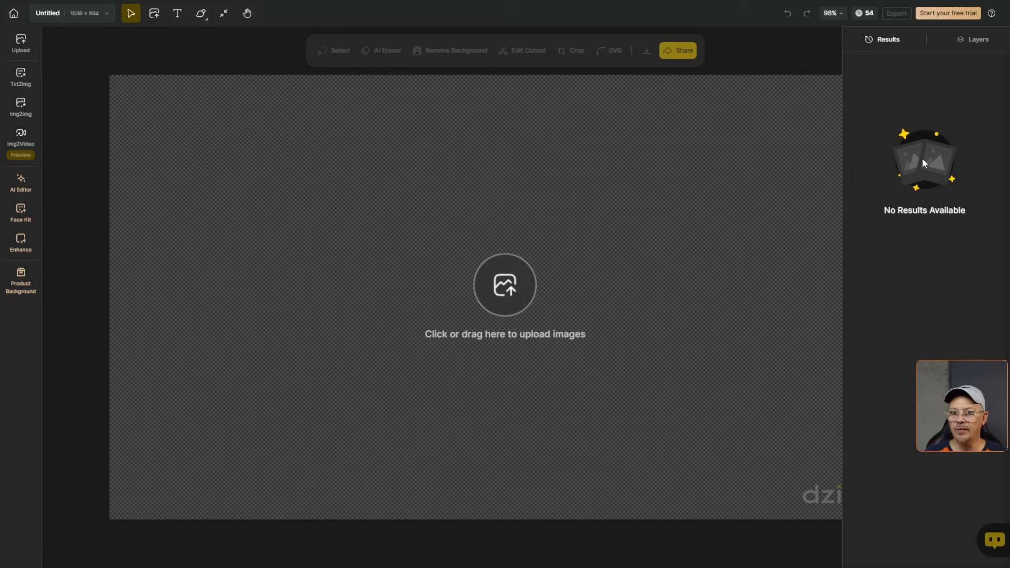
left_click(988, 42)
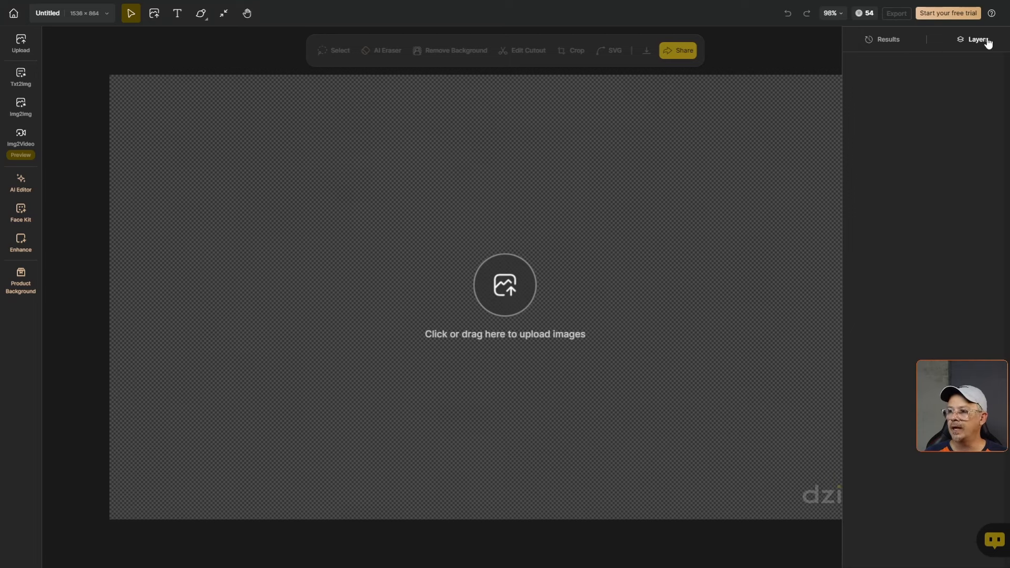
left_click(882, 44)
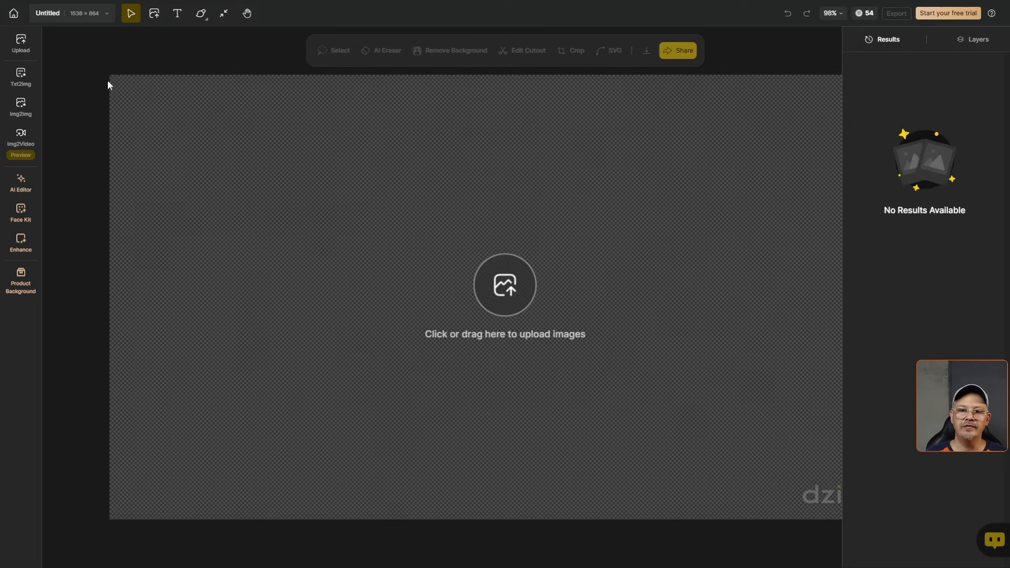
- Generate a high-quality text-to-image forest at the canvas aspect ratio from the copied prompt beginning "Enchanted fantasy forest with whimsical, colorful trees"
left_click(21, 78)
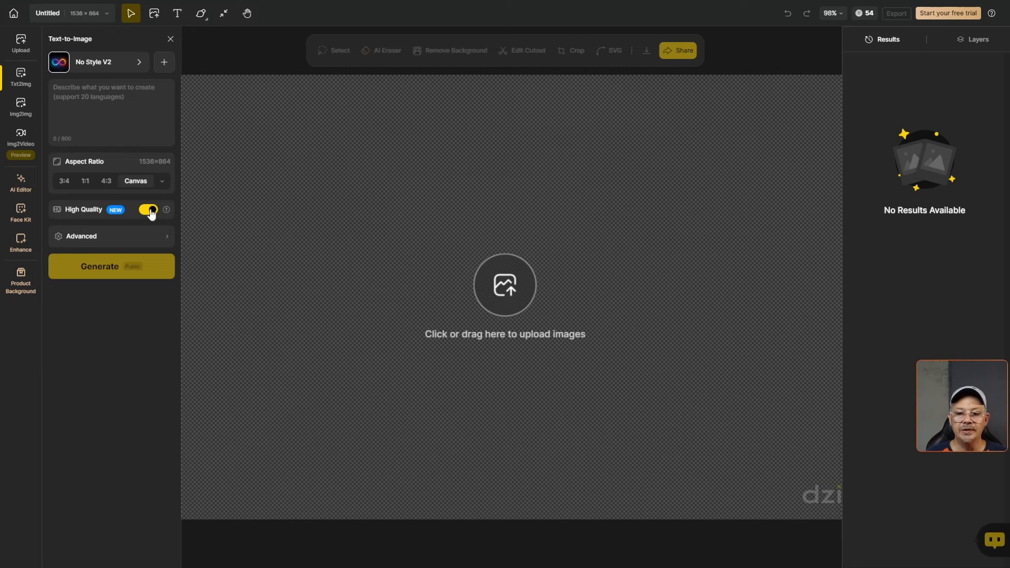
left_click(161, 243)
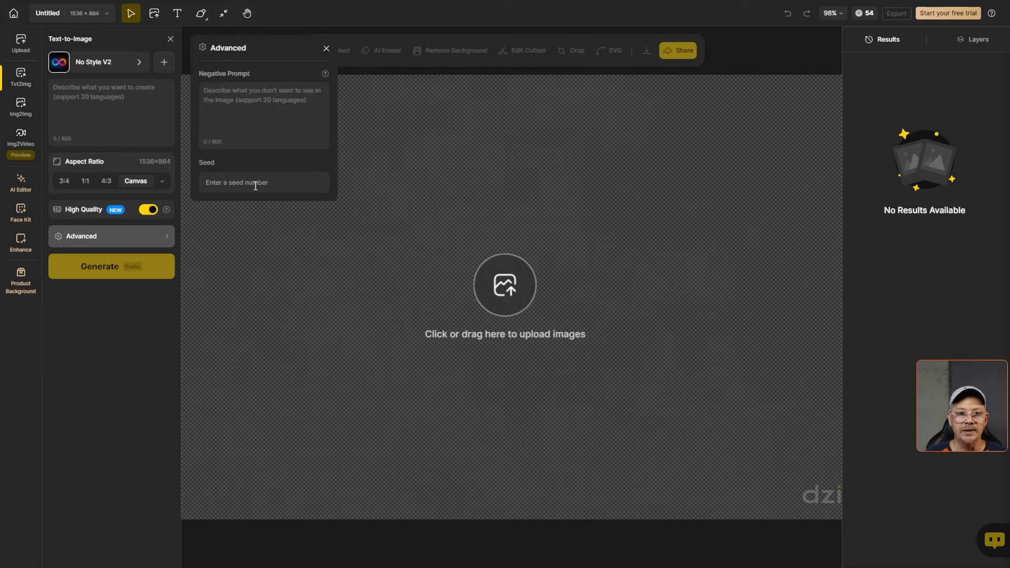
left_click(102, 84)
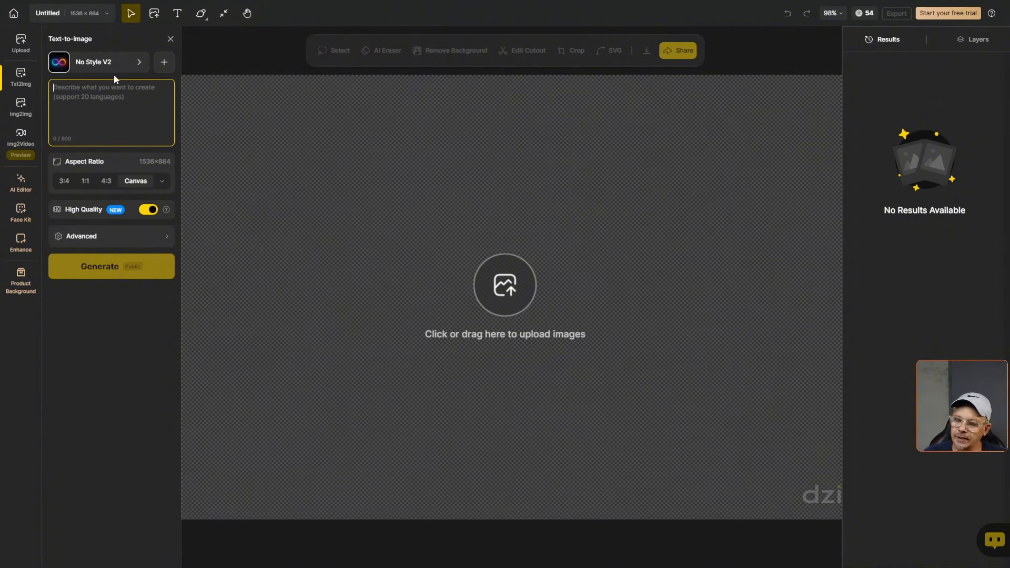
right_click(95, 94)
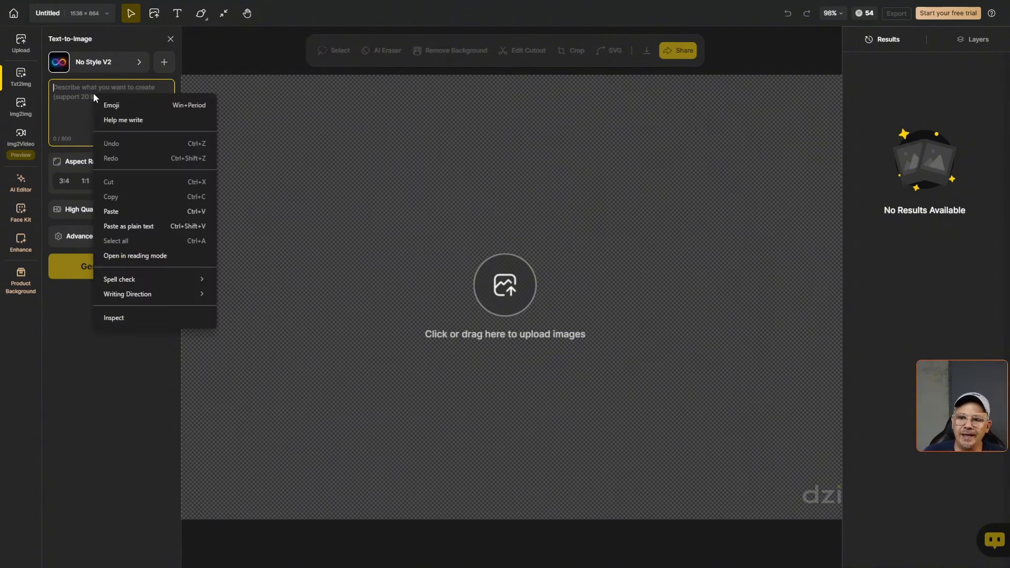
left_click(112, 209)
left_click(117, 303)
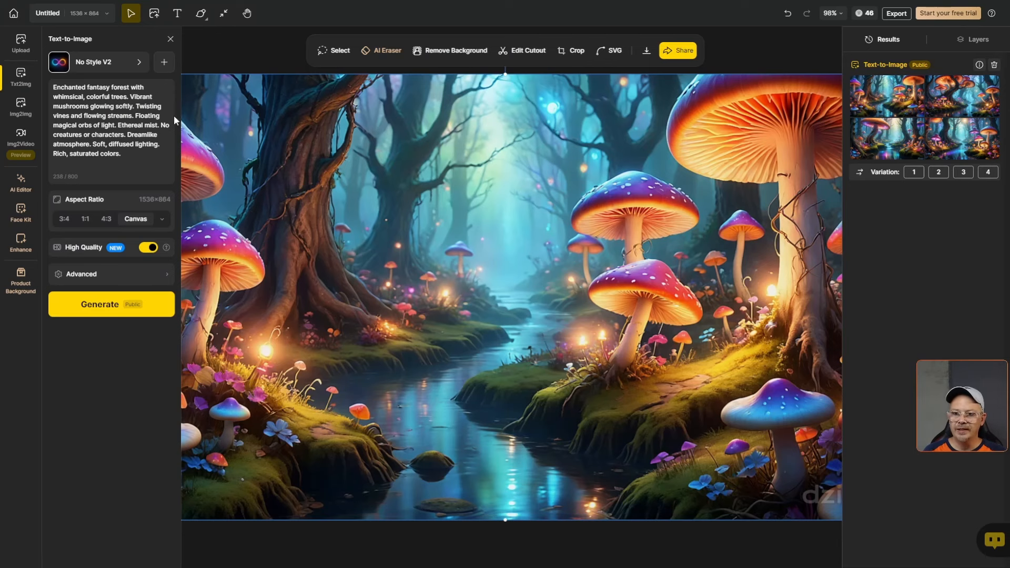
left_click(171, 40)
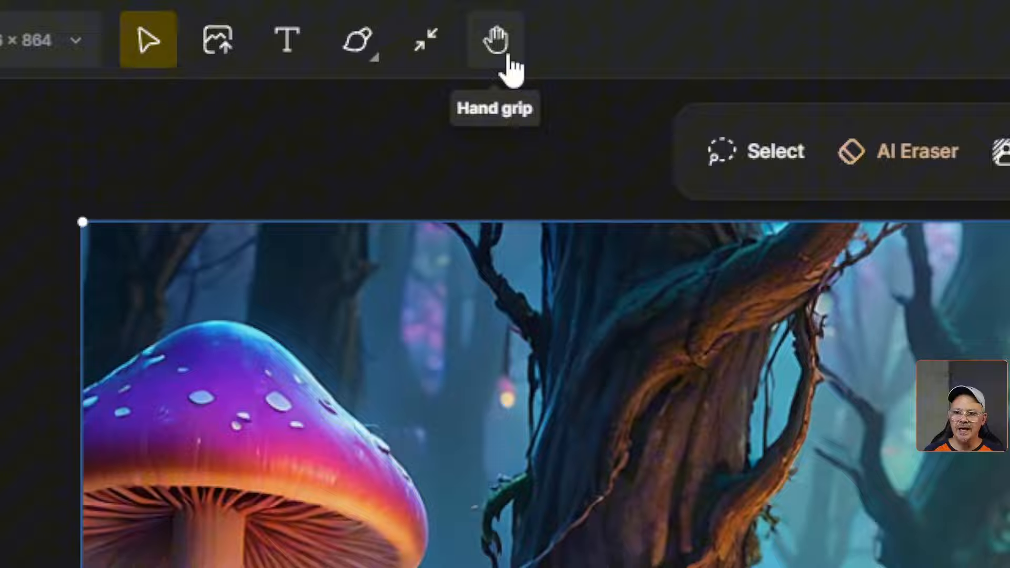
- Start an Image-to-Image generation from the forest picture with the prompt "a fun creature living in a fantasy world"
left_click(251, 21)
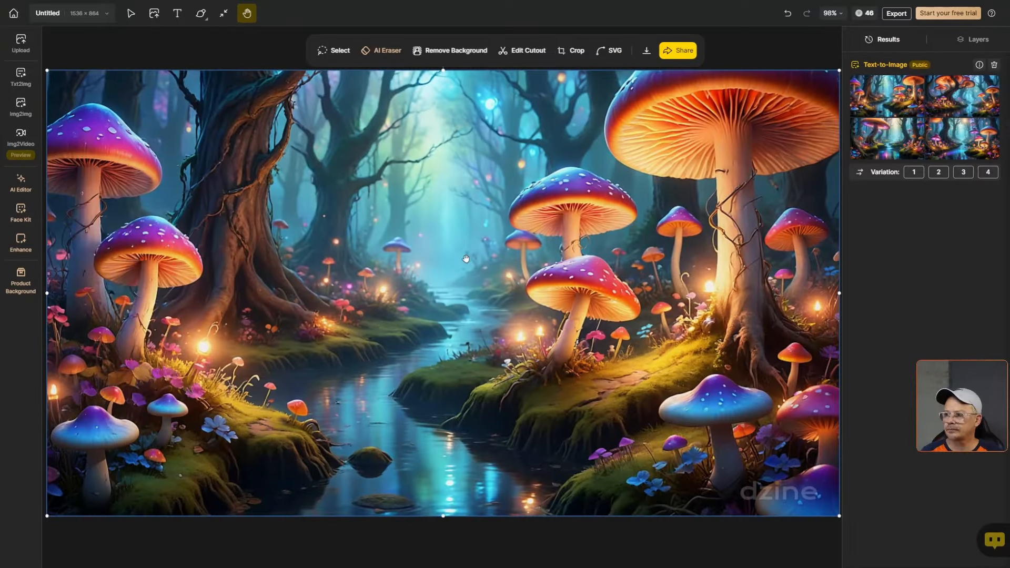
key("v")
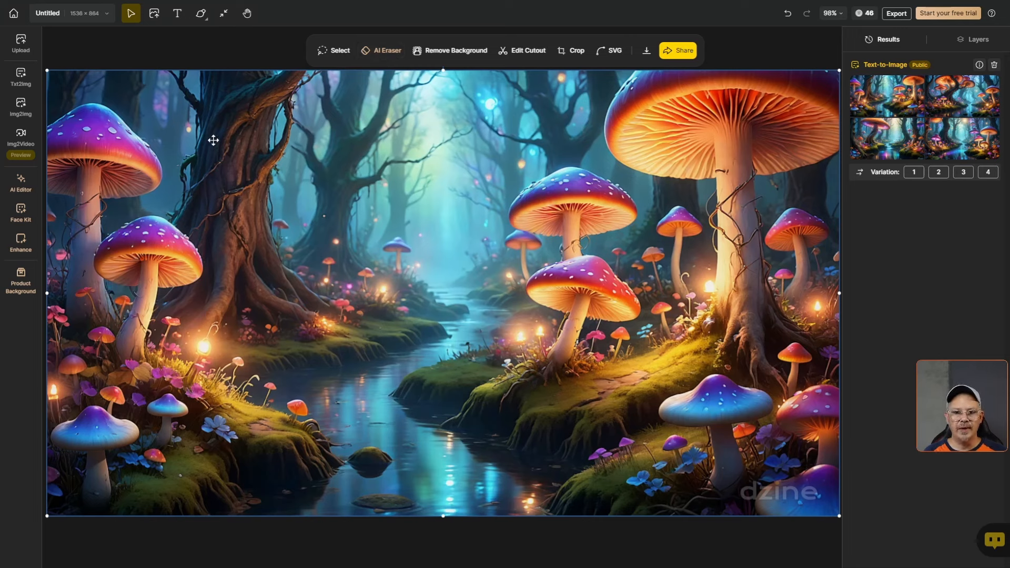
mouse_move(26, 115)
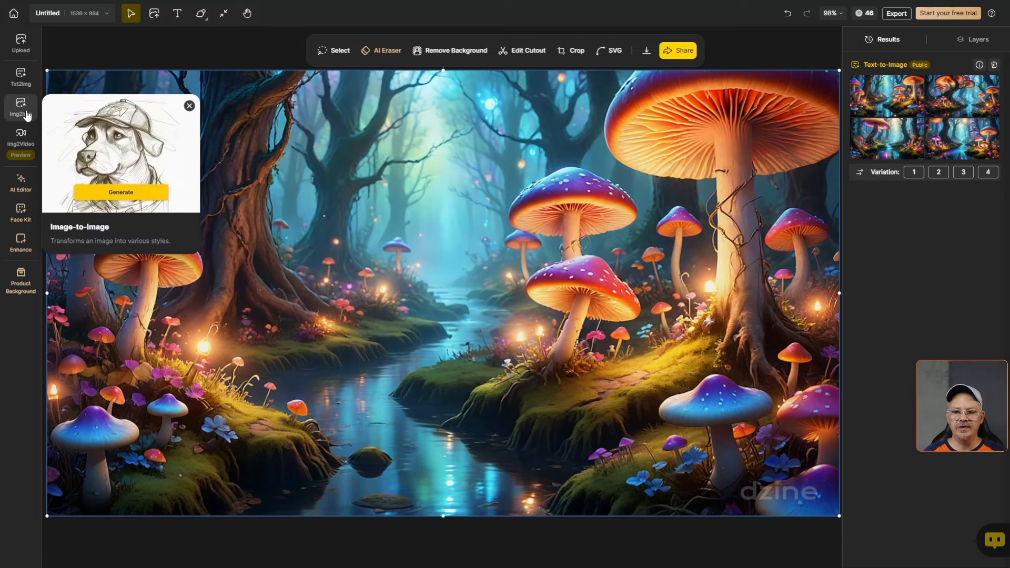
left_click(26, 116)
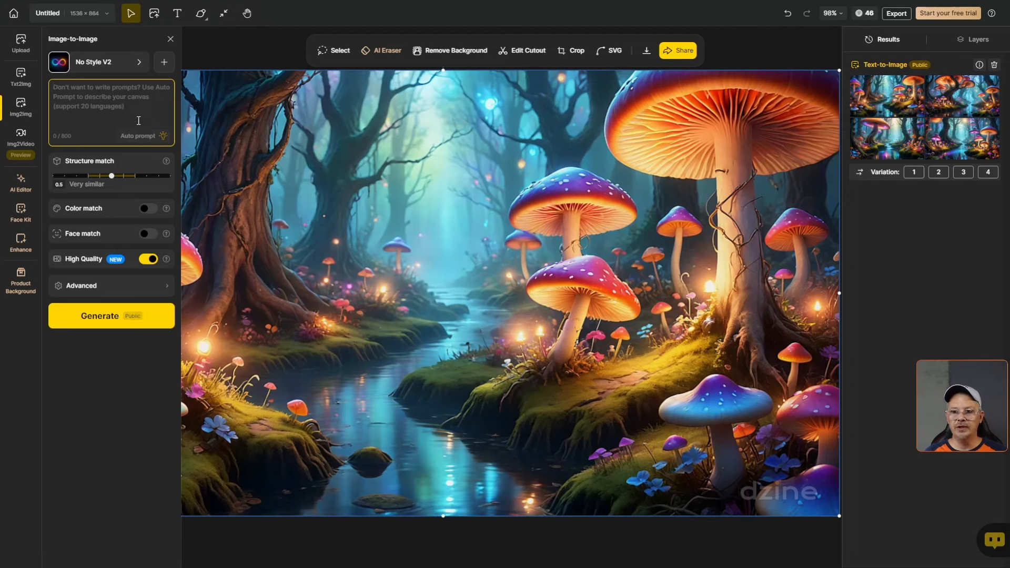
type("1")
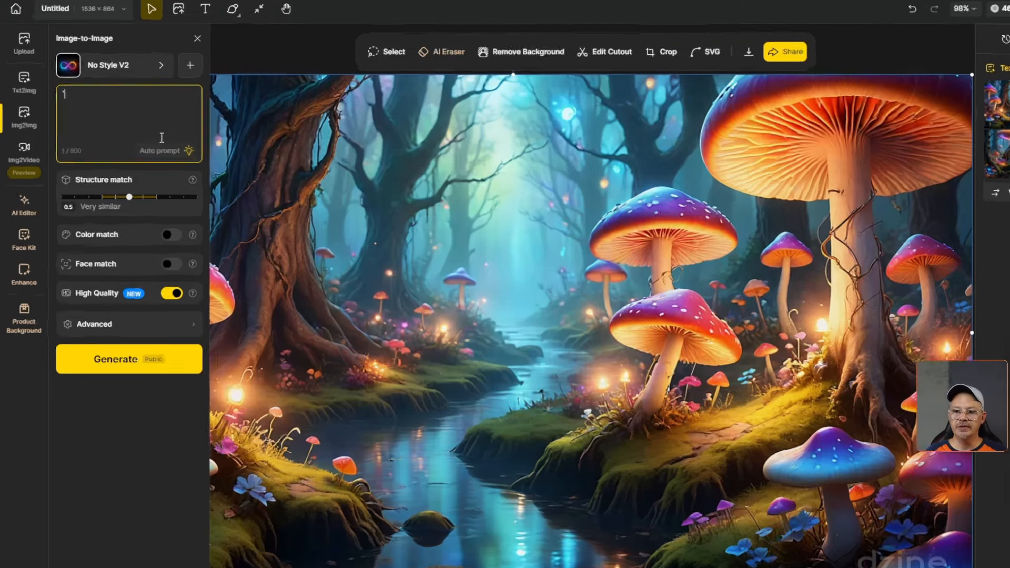
key("BackSpace")
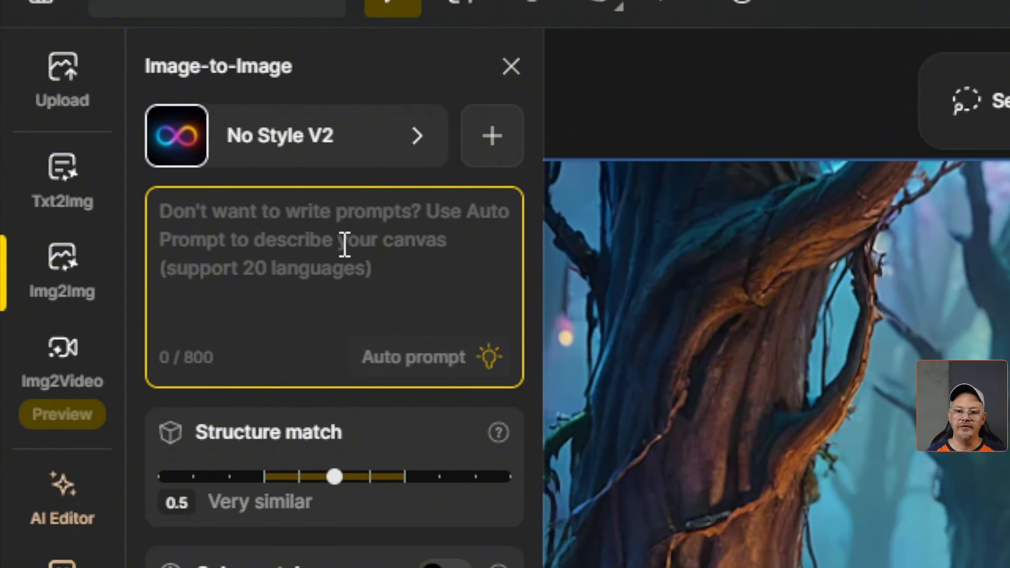
type("a fun creature living in a fantasy world")
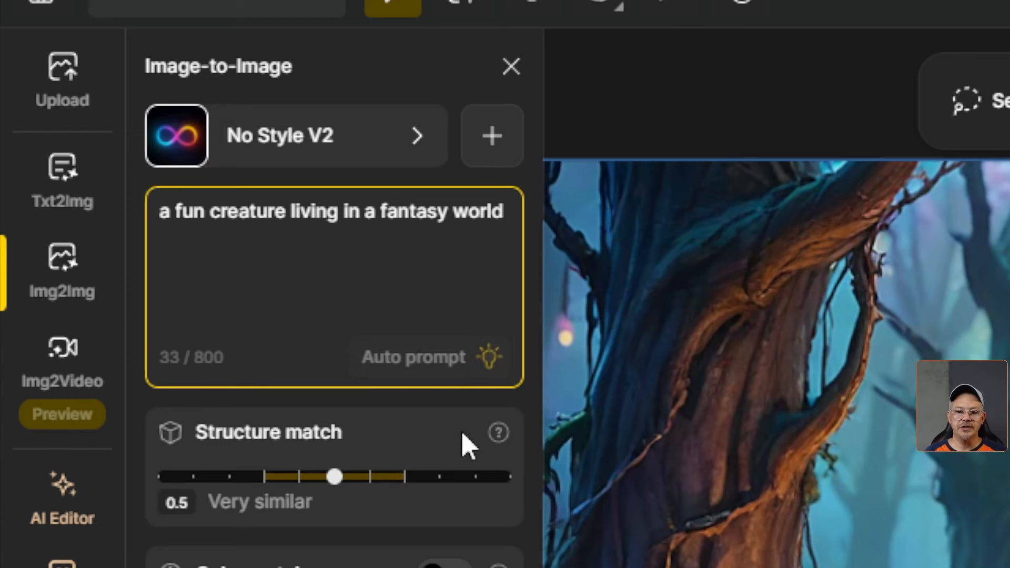
- Set the structure match to 0, enable color match, and generate the image-to-image results
left_click(264, 477)
left_click_drag(272, 470, 154, 479)
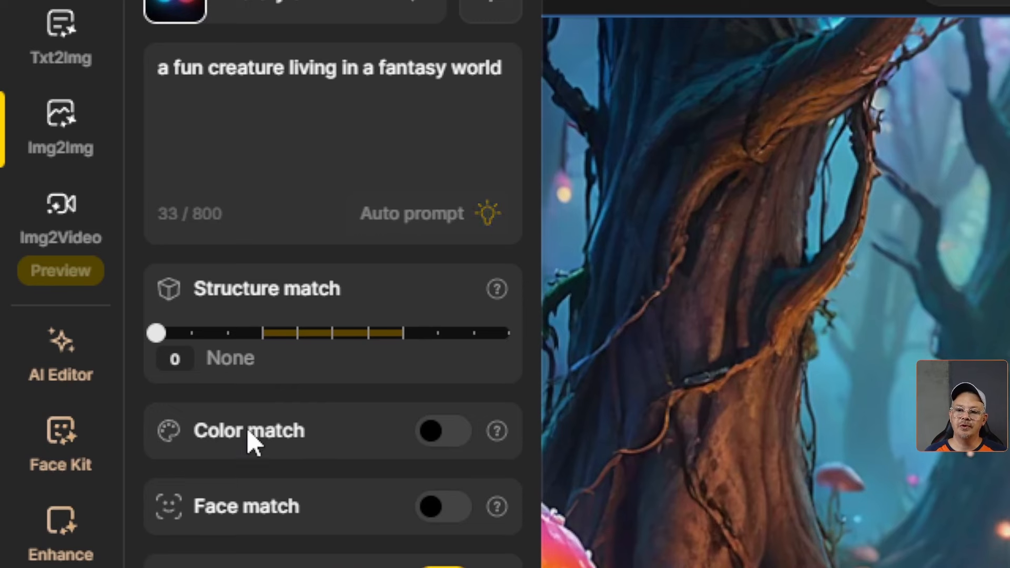
left_click(443, 452)
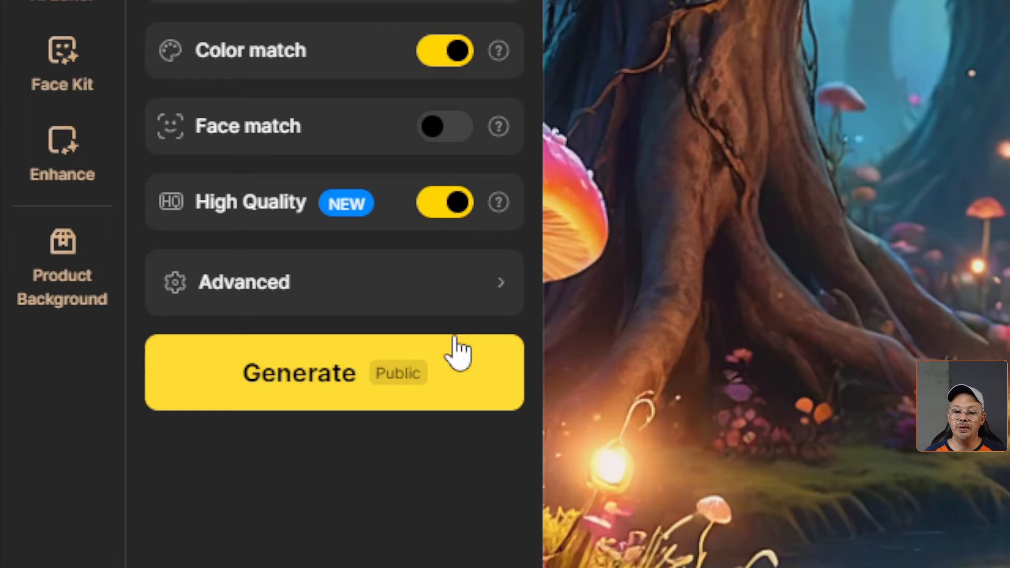
left_click(349, 344)
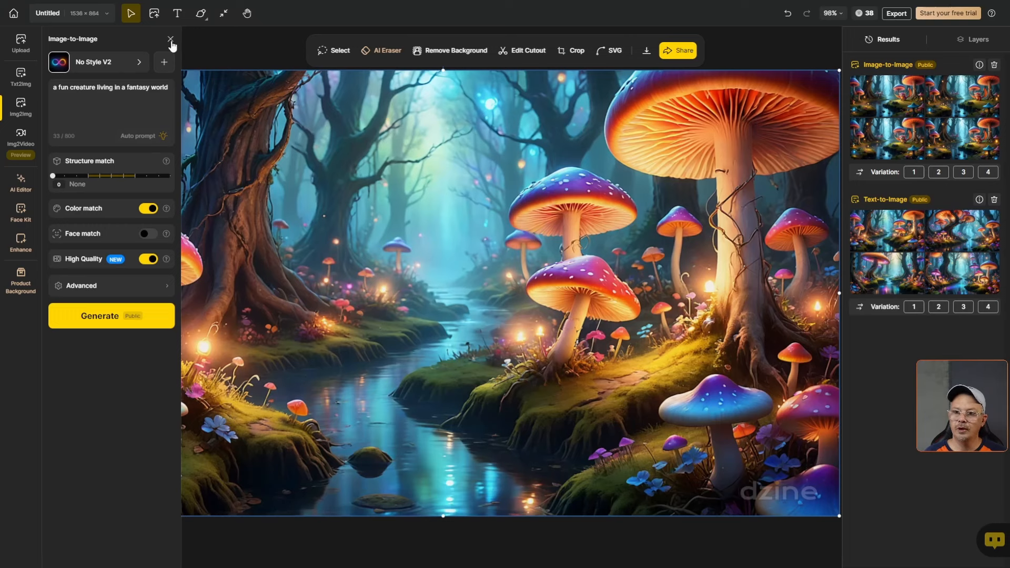
left_click(170, 40)
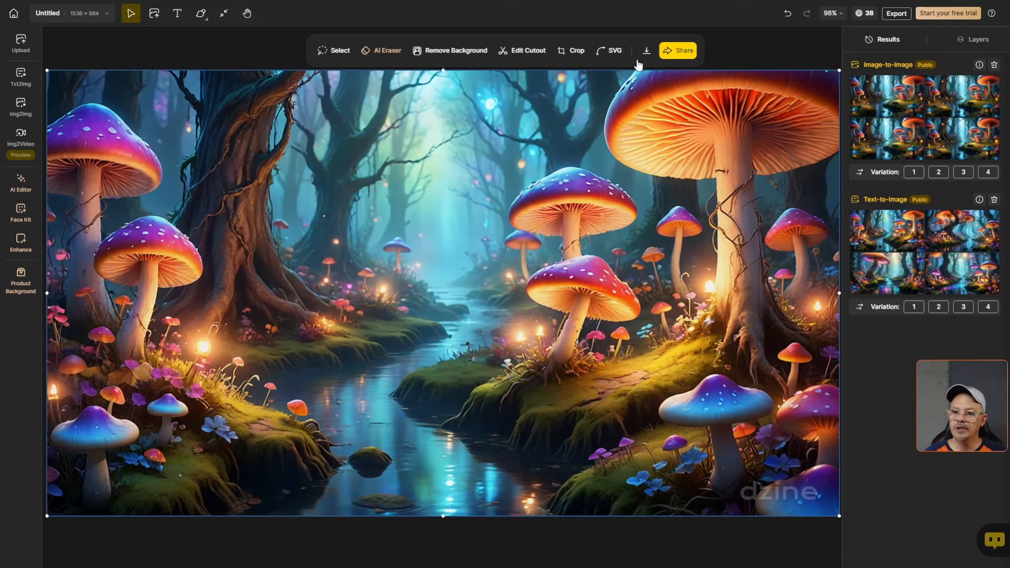
- Place the first Image-to-Image result, the forest with the pink creature, on the canvas
mouse_move(887, 96)
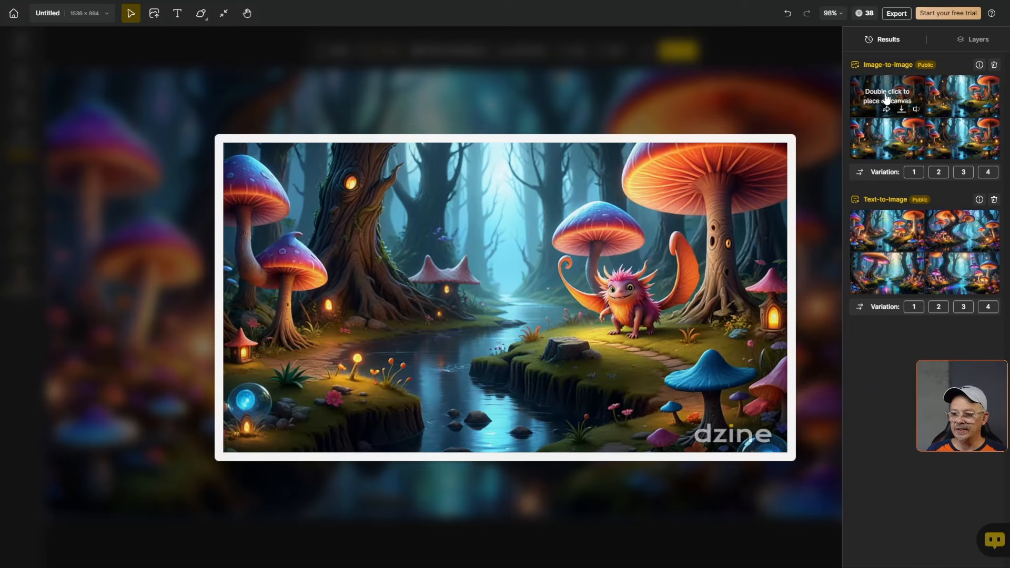
double_click(887, 98)
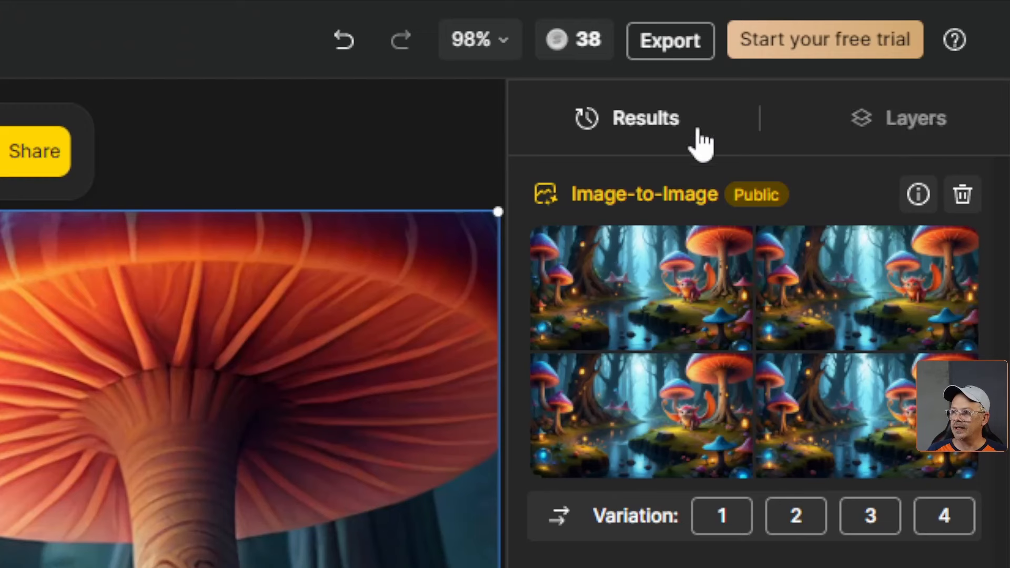
- Hide and reshow Layer 2 to compare it with Layer 1, and delete Layer 1
left_click(911, 121)
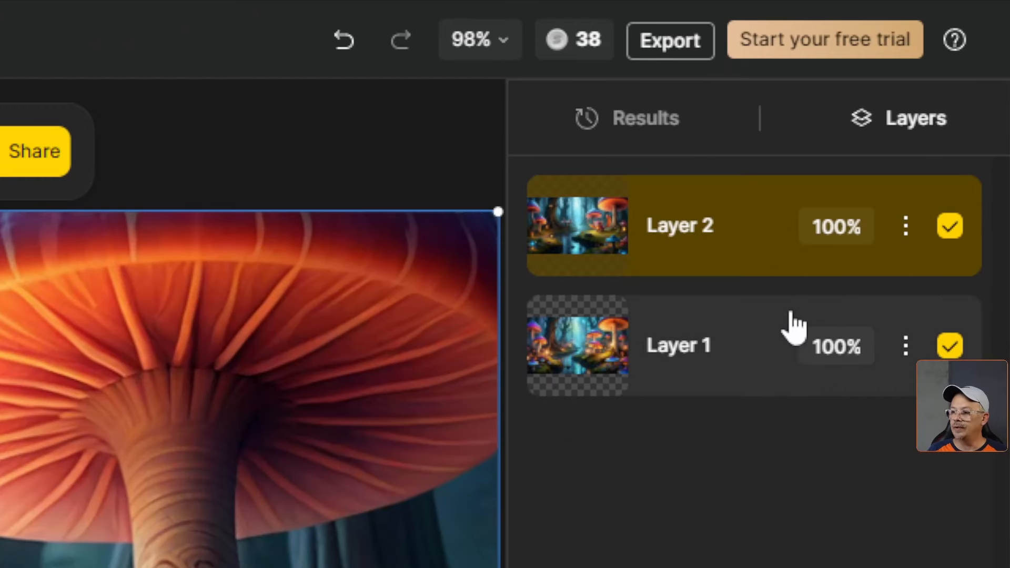
left_click(710, 375)
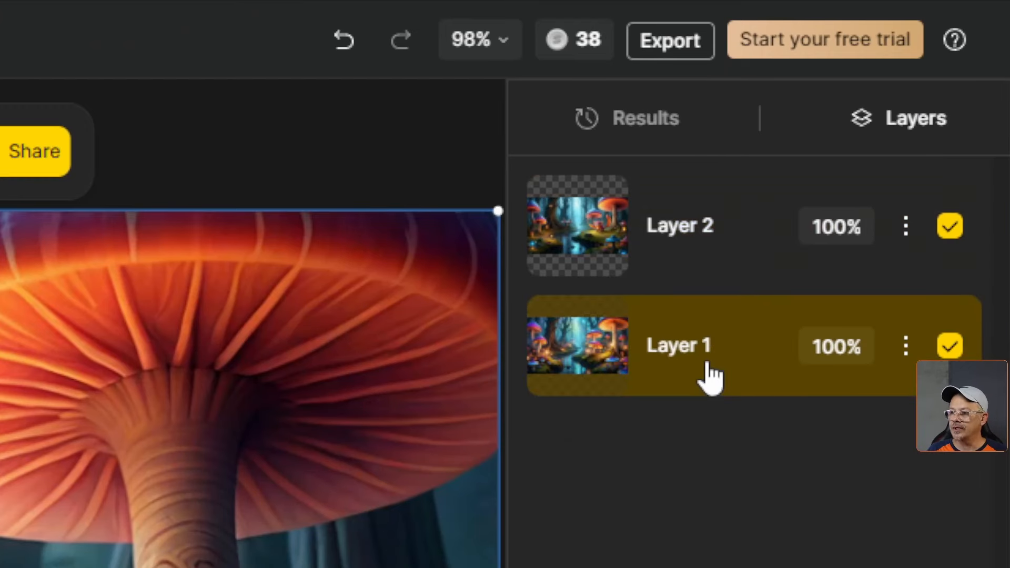
left_click(950, 227)
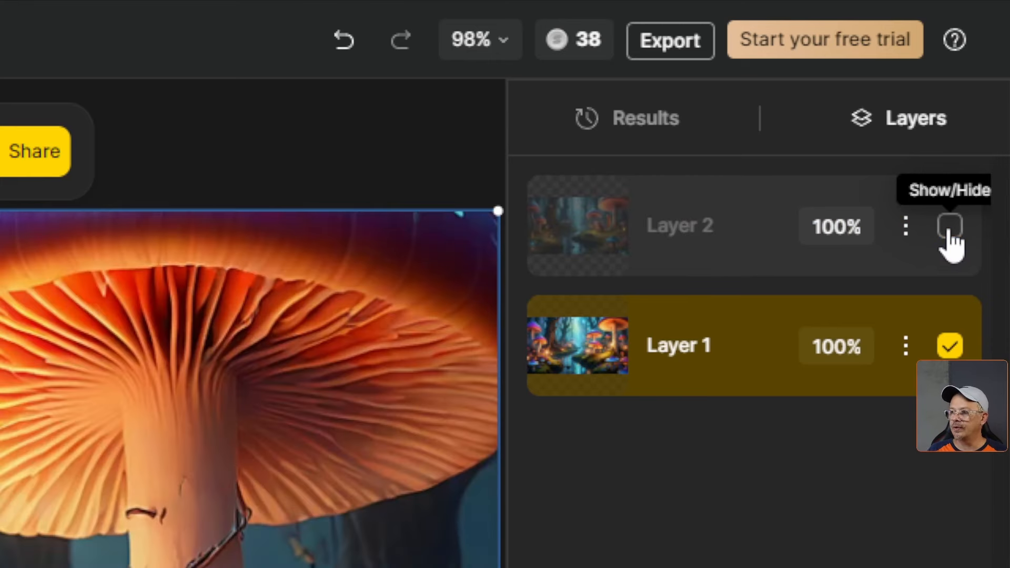
left_click(951, 228)
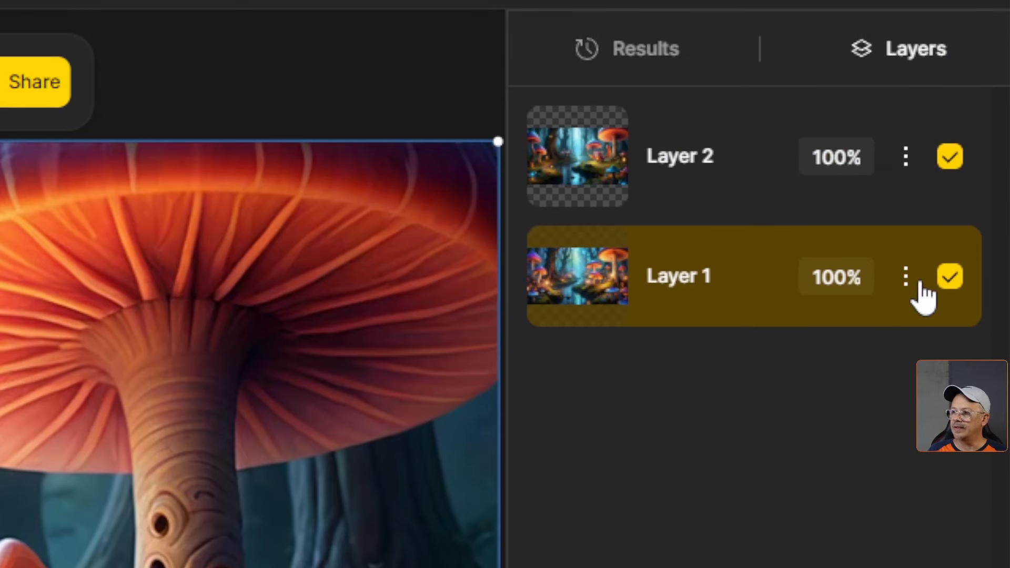
left_click(907, 240)
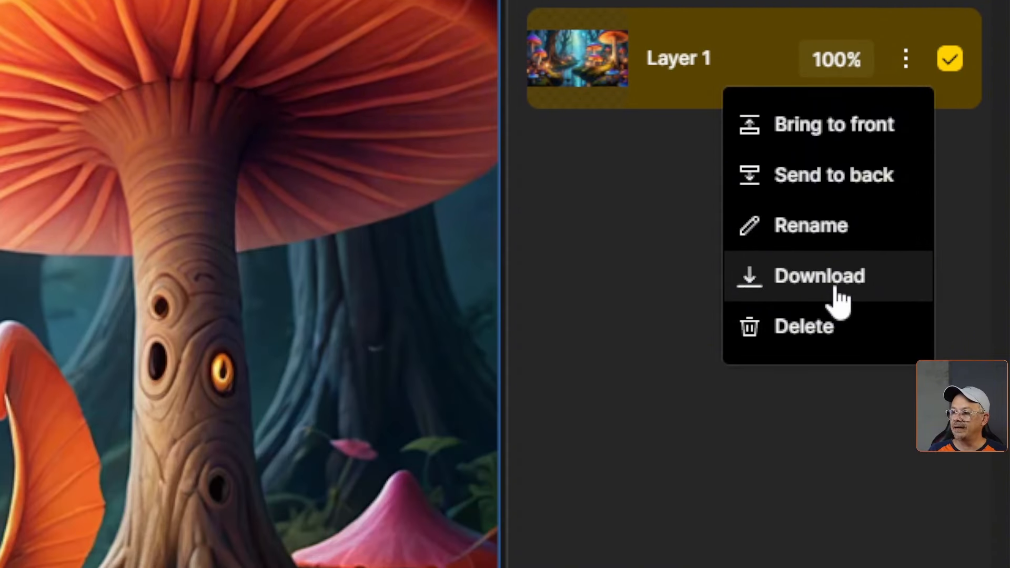
left_click(833, 343)
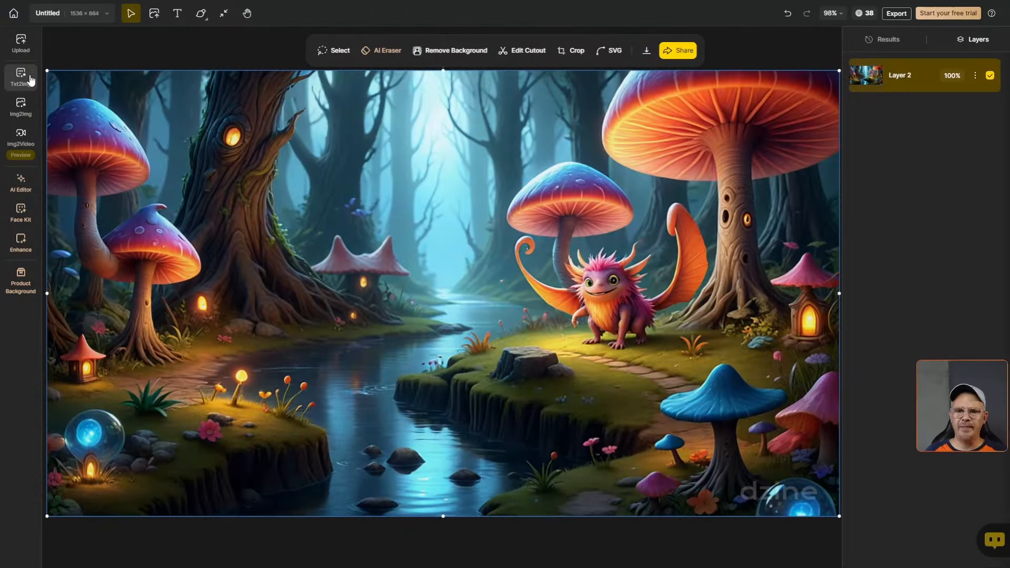
- Generate text-to-image results at a 1:1 aspect ratio with the prompt "colorful, whimsical, fun, furry creature"
left_click(20, 76)
left_click(102, 105)
key("ctrl+a")
type("colorful, whimsical, fun, furry creature")
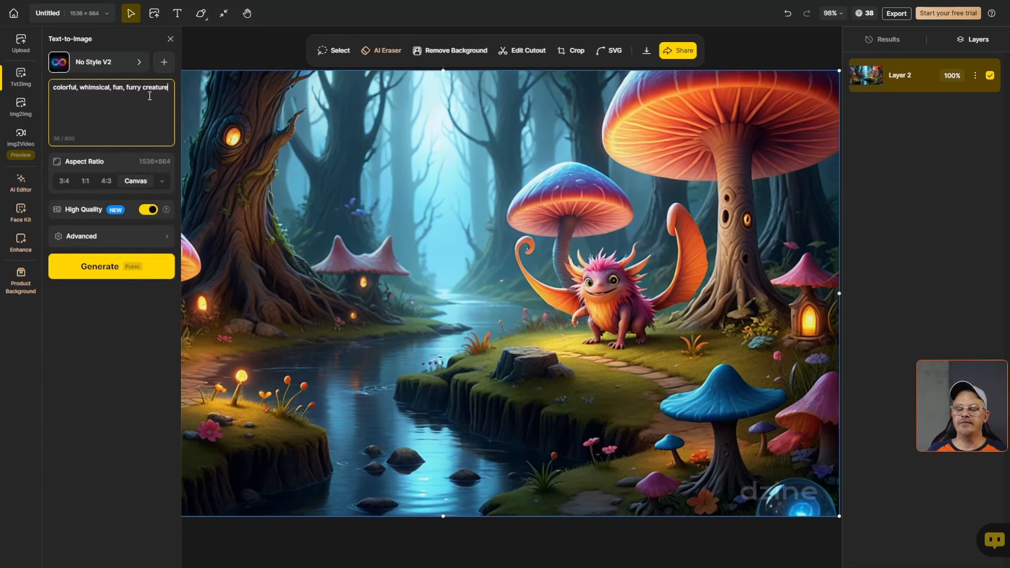
left_click(84, 181)
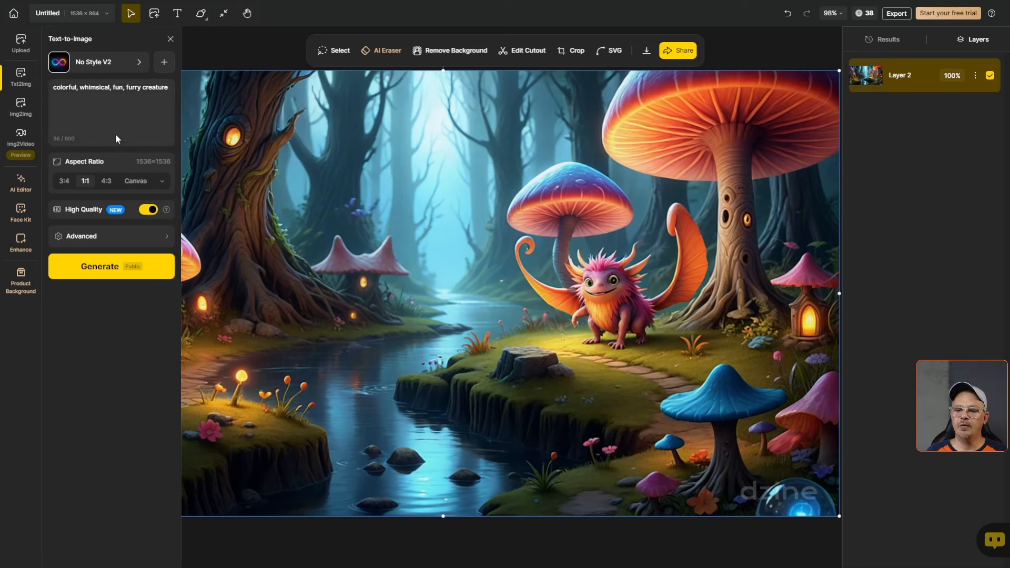
left_click(102, 268)
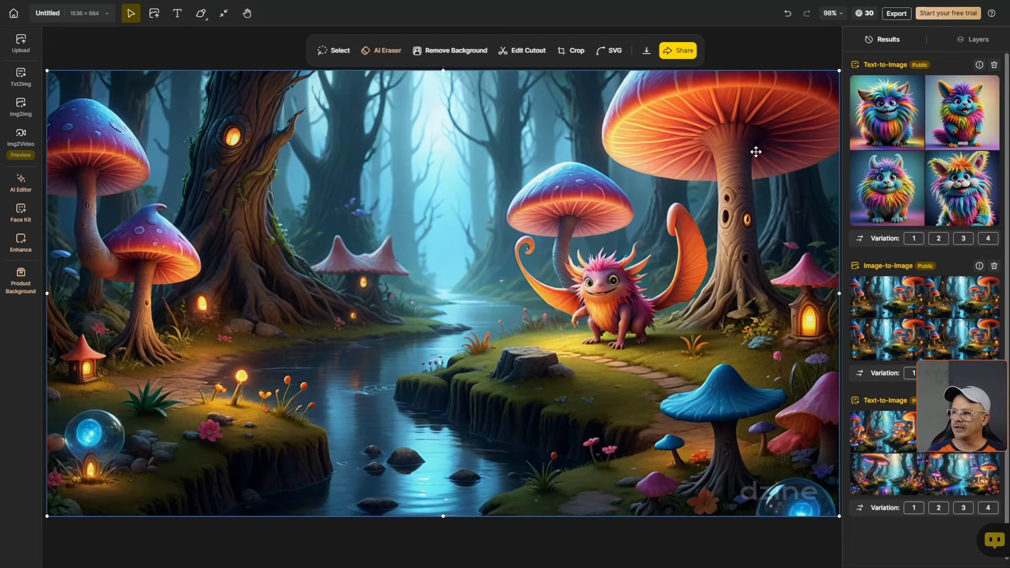
- Preview the furry creature results and place the second one, the full-body creature with purple hair, on the canvas
mouse_move(887, 121)
mouse_move(955, 116)
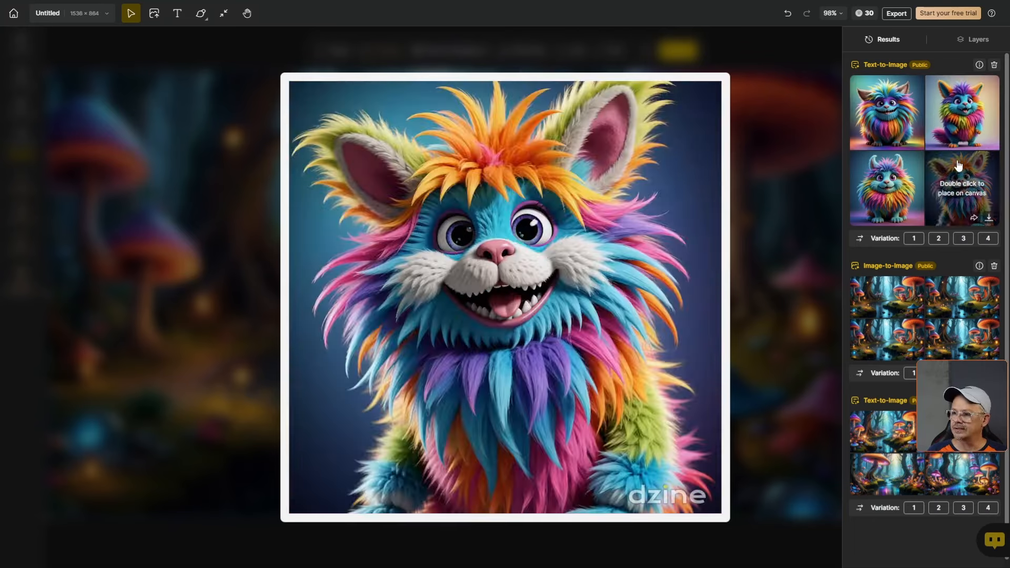
mouse_move(914, 184)
mouse_move(971, 184)
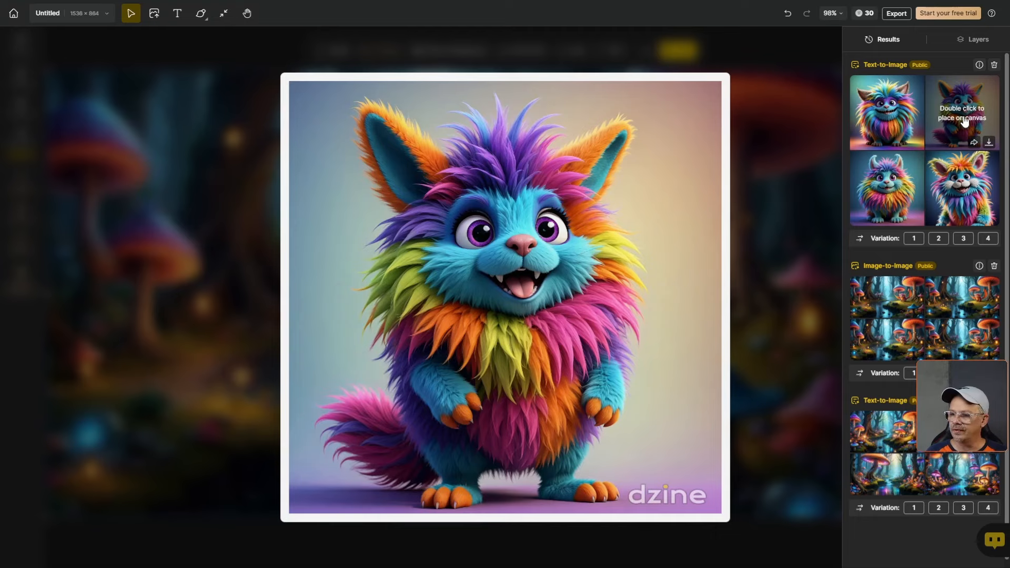
double_click(964, 120)
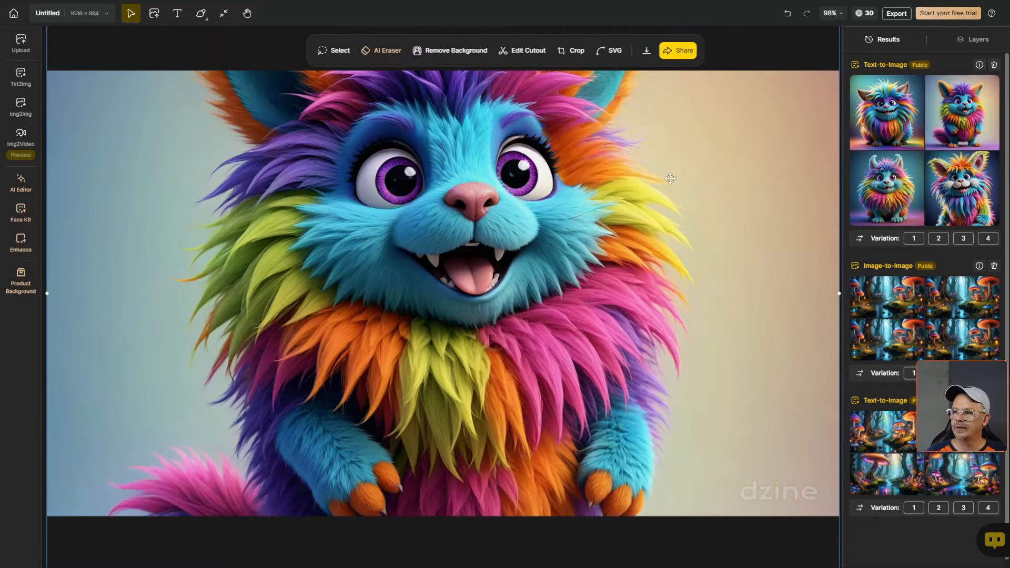
- Scale the creature image down onto the riverbank beside the tree trunk and remove its background
left_click(835, 13)
left_click(834, 61)
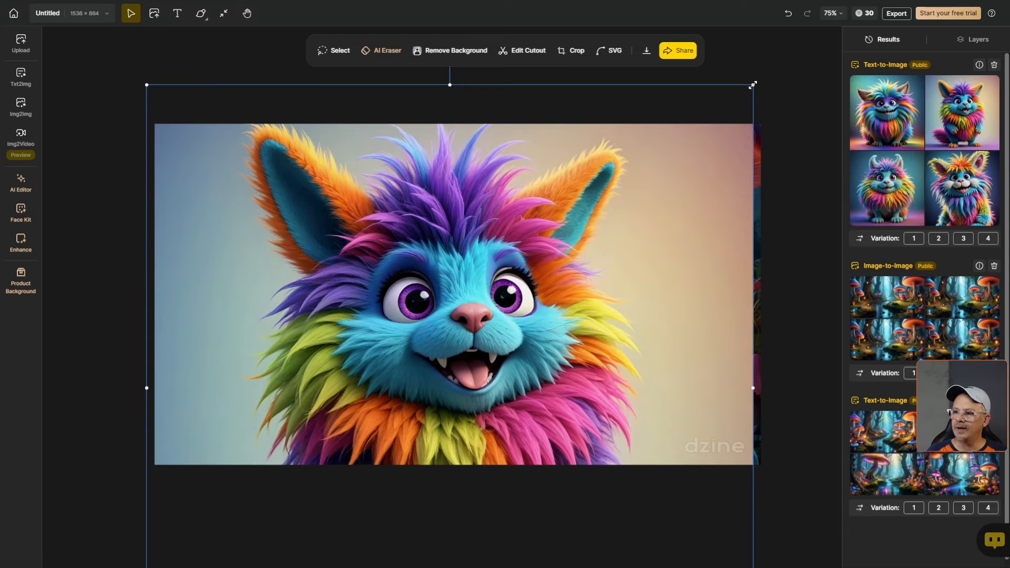
left_click_drag(753, 85, 342, 263)
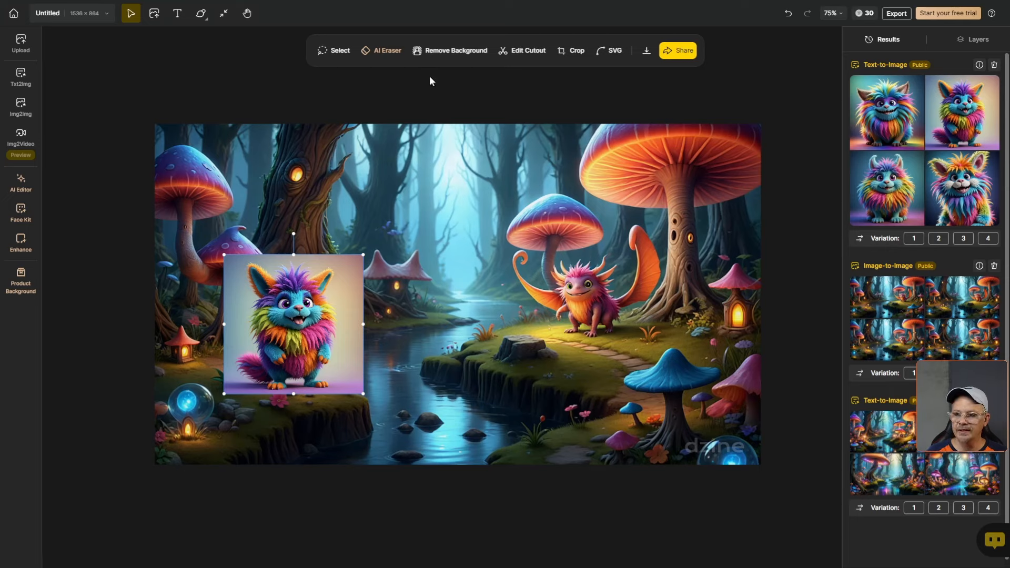
left_click(447, 52)
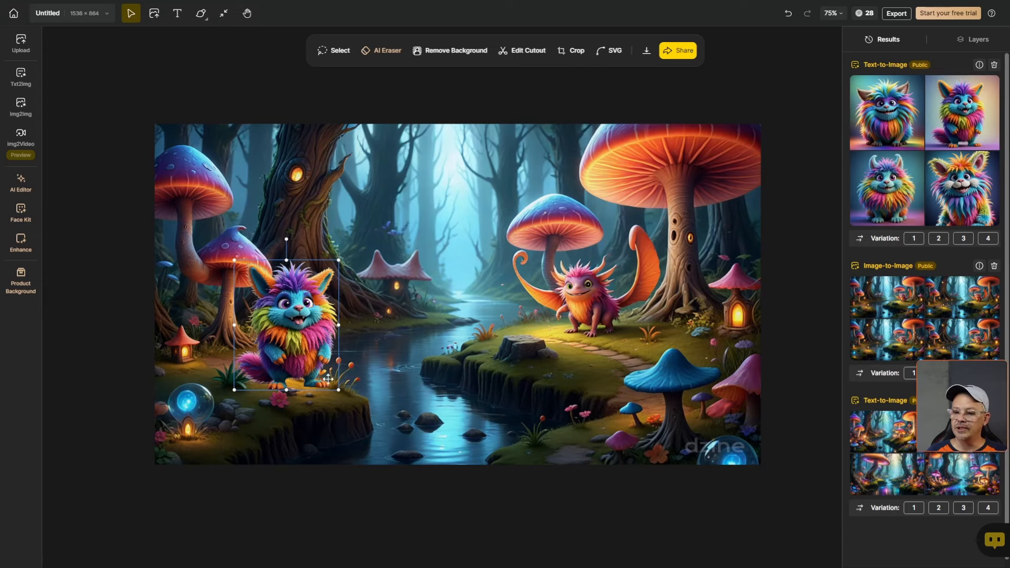
- Move the cutout creature outward along its riverbank, in front of the small purple mushroom
left_click(833, 13)
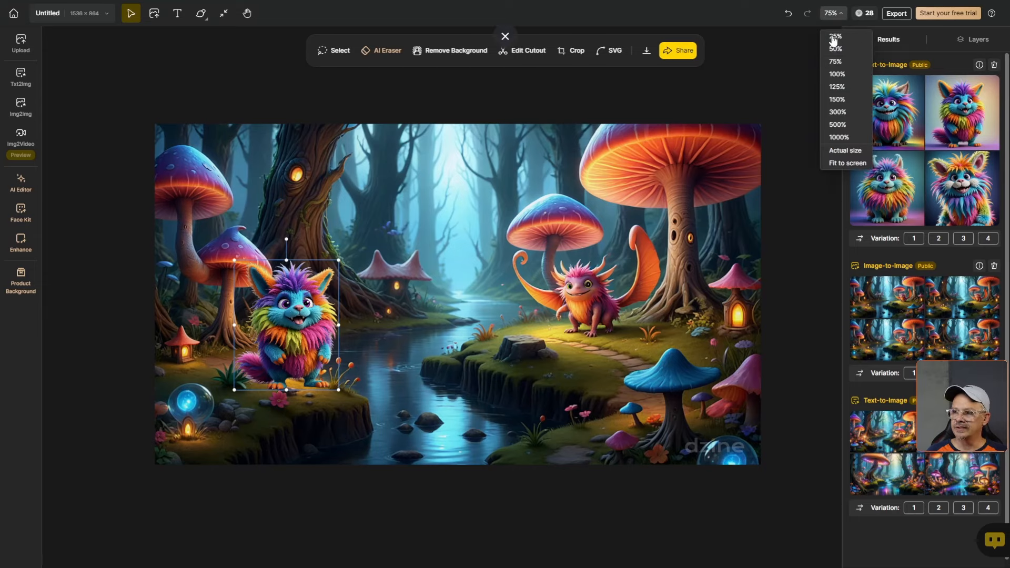
left_click(838, 74)
left_click_drag(197, 304, 179, 341)
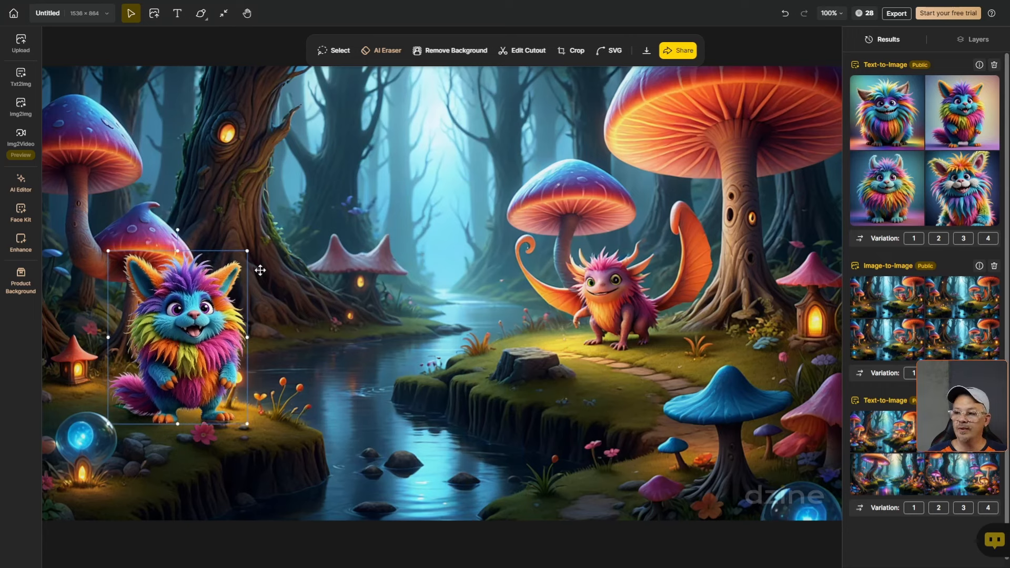
left_click(837, 15)
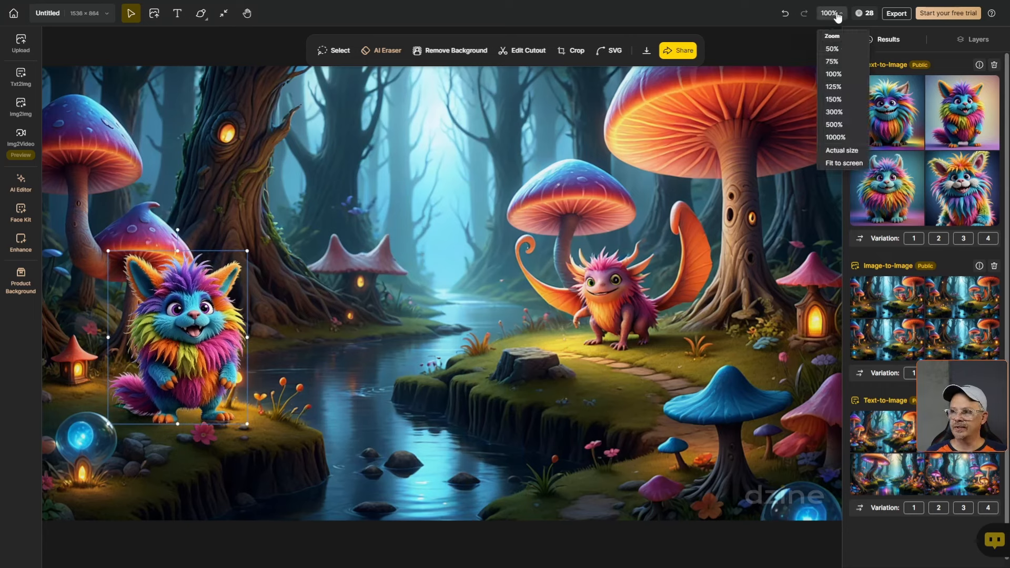
left_click(844, 163)
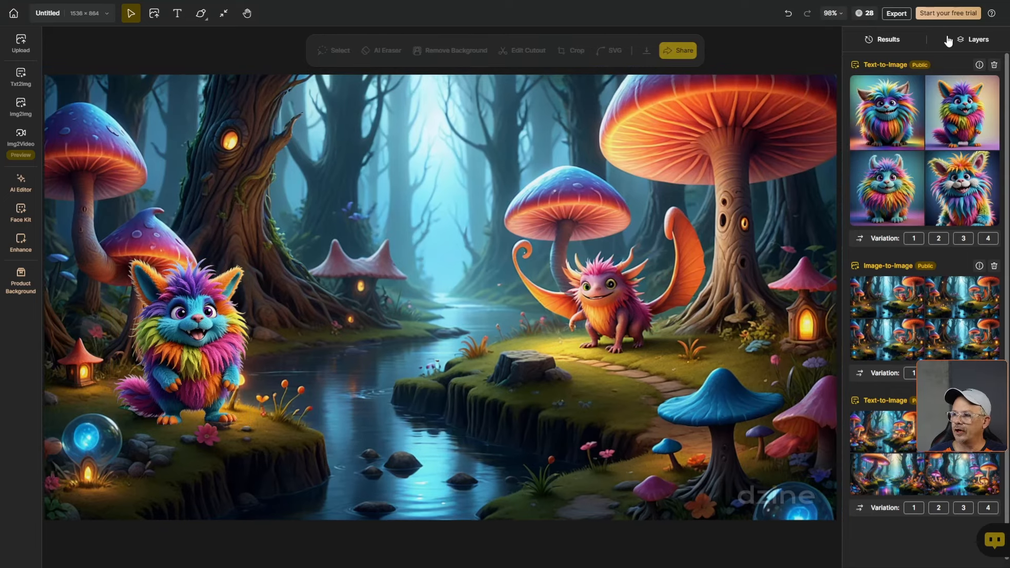
- Show the layer list, and select and deselect the forest background layer
left_click(974, 42)
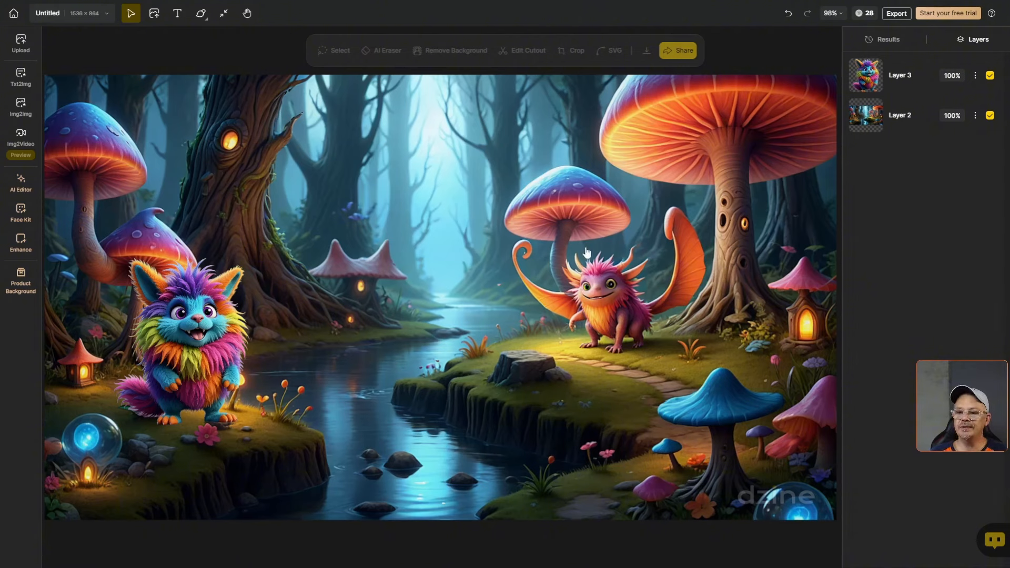
left_click(454, 226)
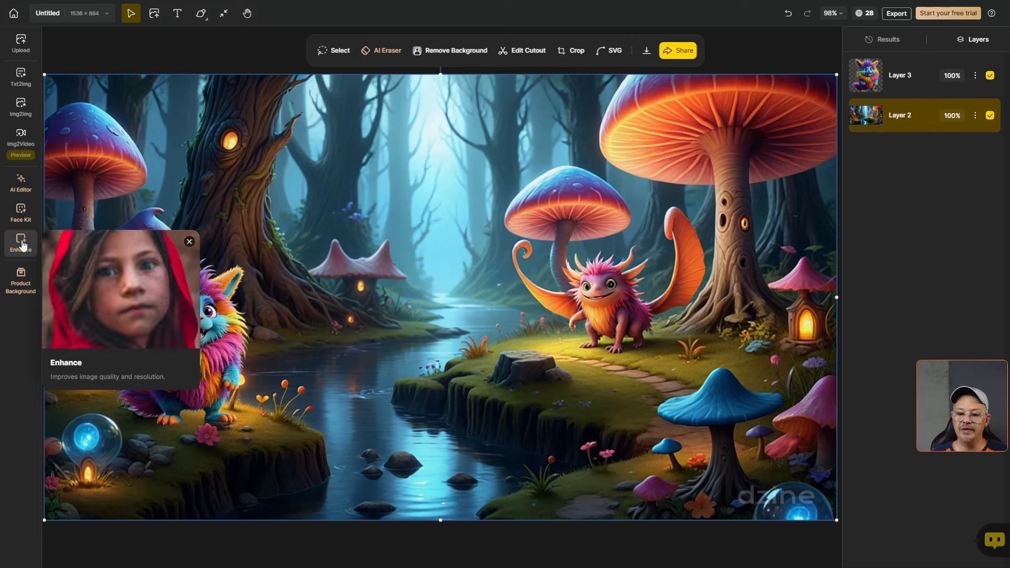
left_click(270, 209)
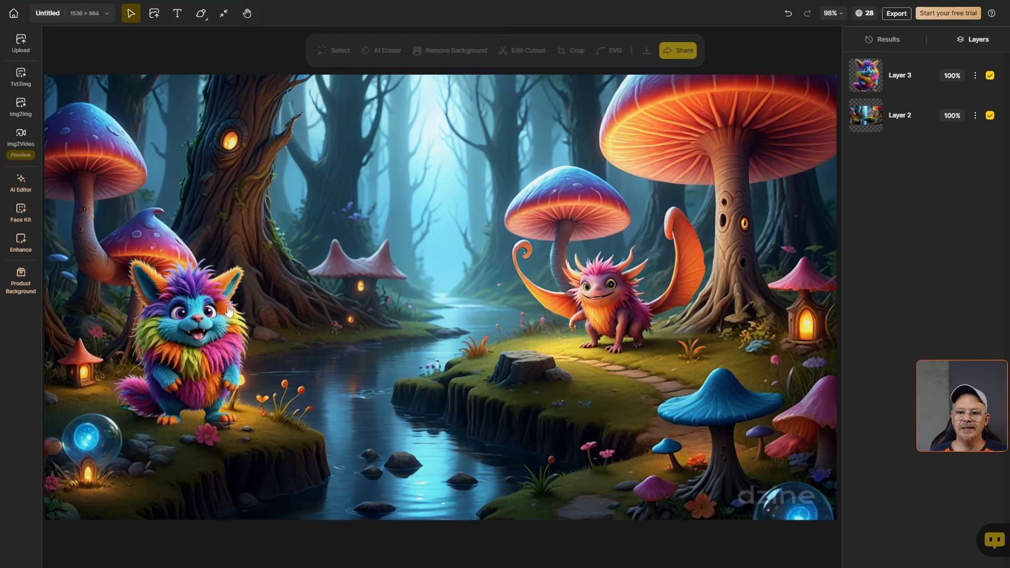
- Replace the image-to-image prompt "a fun creature living in a fantasy world" with an automatic prompt describing the canvas and review its text
left_click(21, 104)
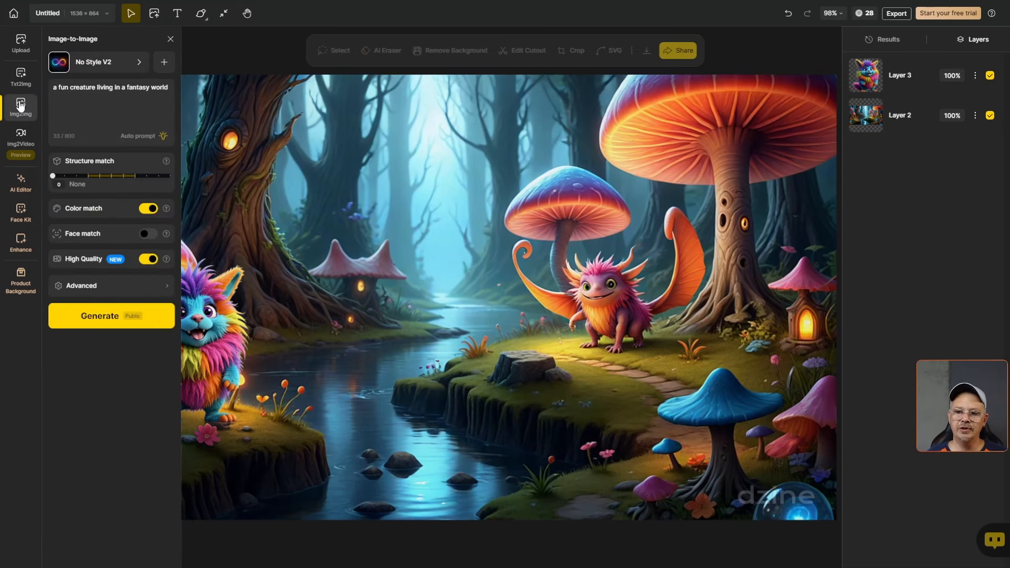
triple_click(138, 90)
key("BackSpace")
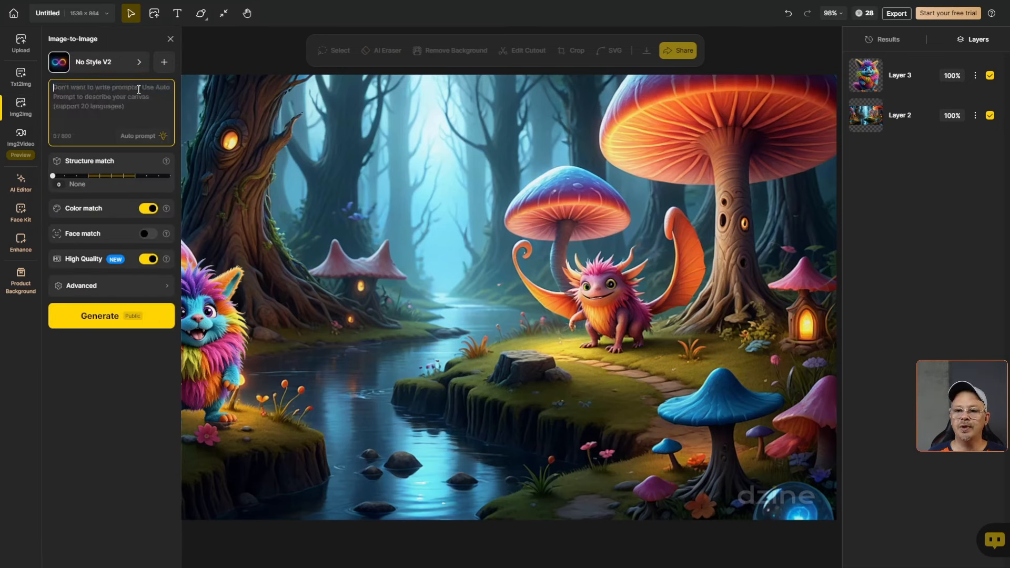
left_click(154, 136)
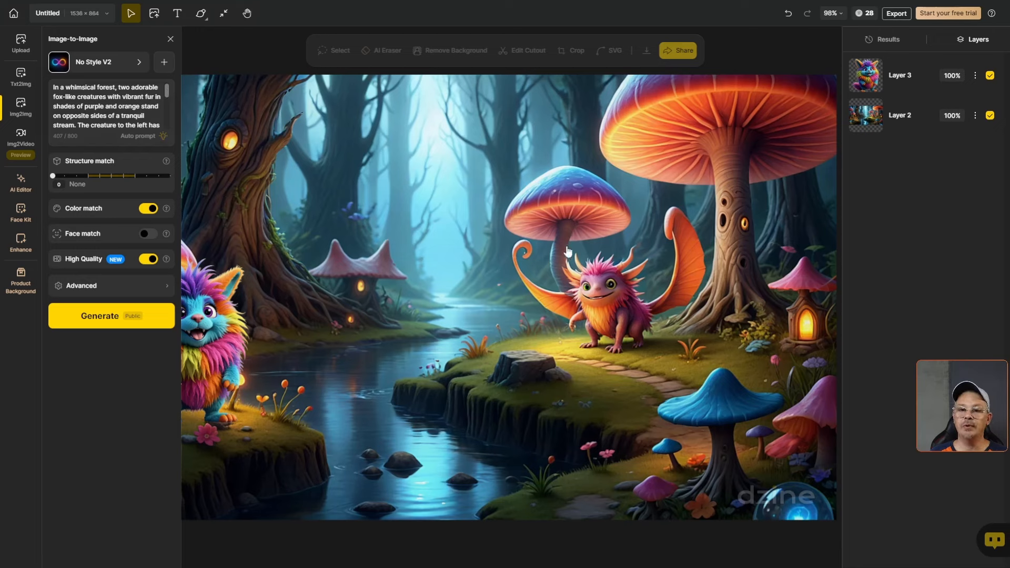
left_click_drag(166, 91, 174, 127)
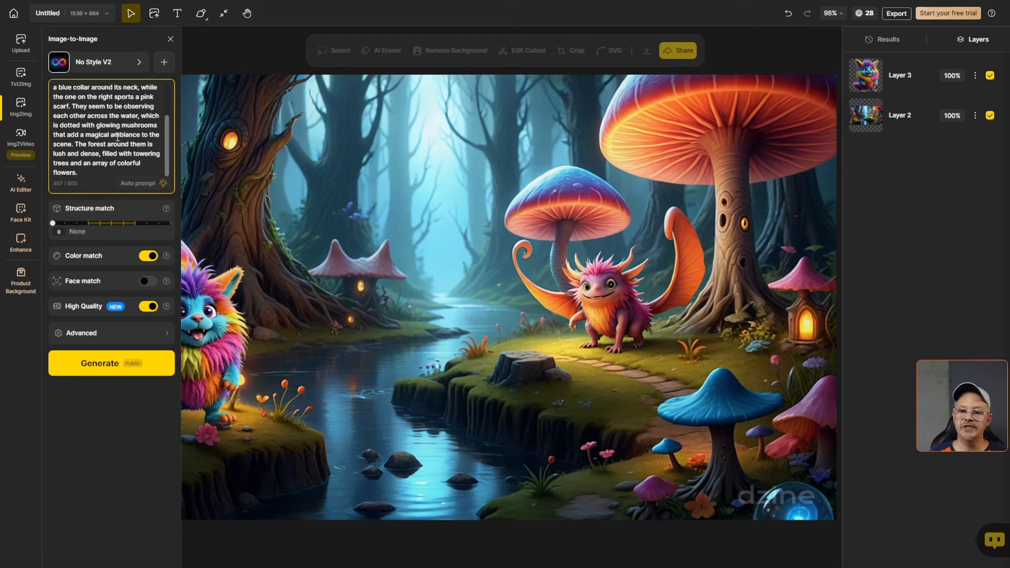
- Set the structure match to 0.7 (Very similar), generate the image-to-image results, and show the results list
left_click_drag(54, 225, 137, 229)
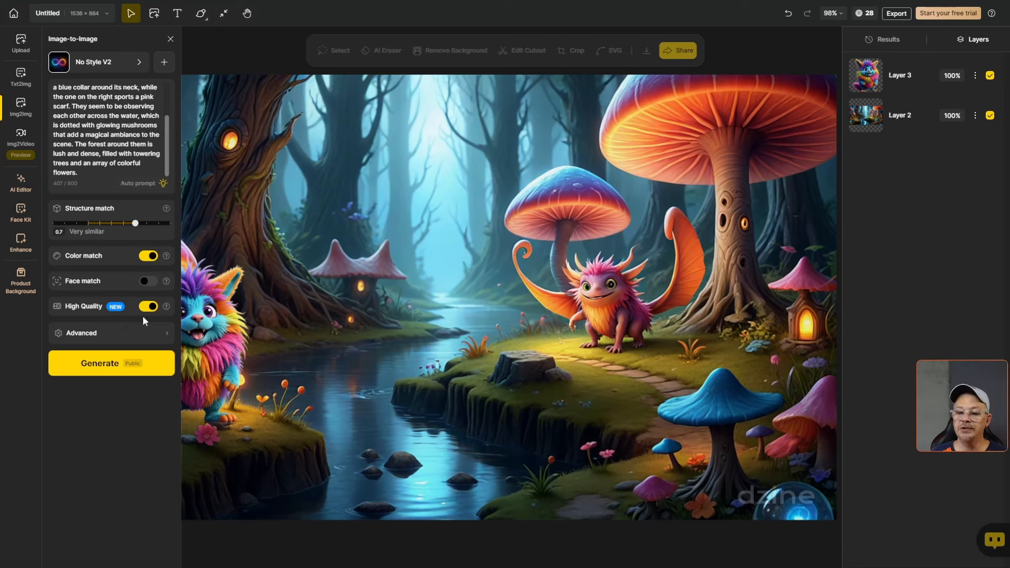
left_click(104, 364)
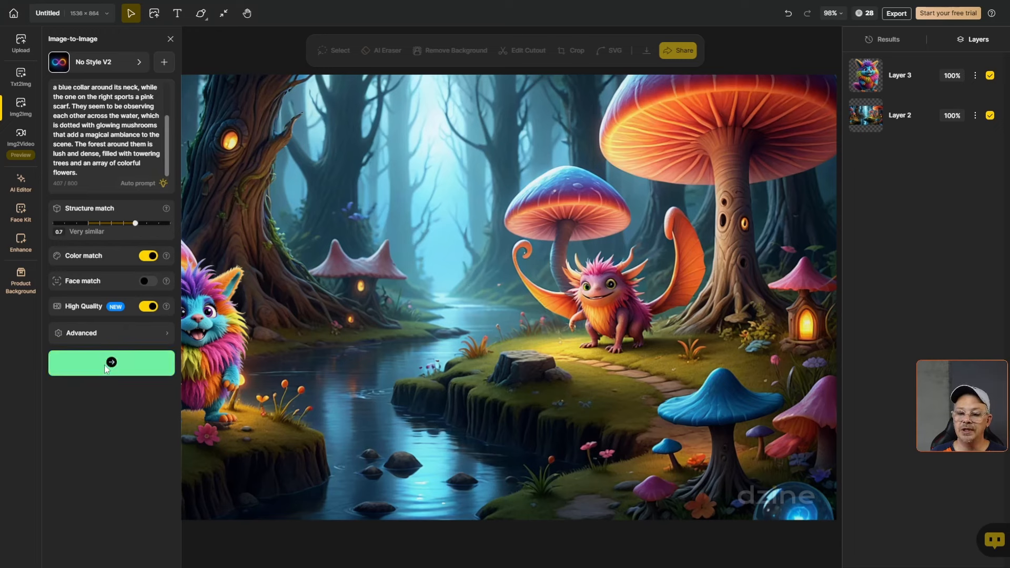
left_click(889, 40)
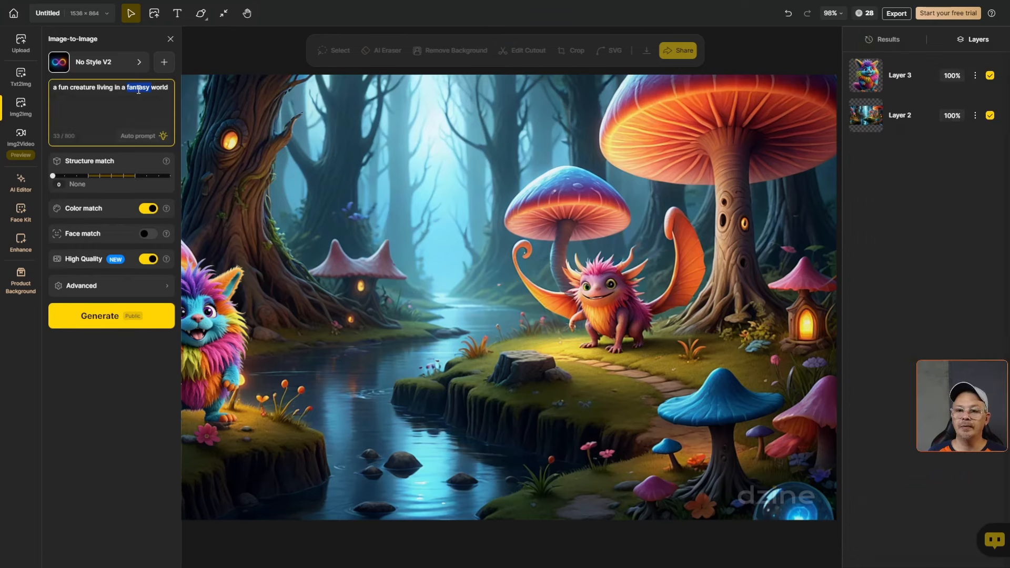
key("BackSpace")
left_click(155, 136)
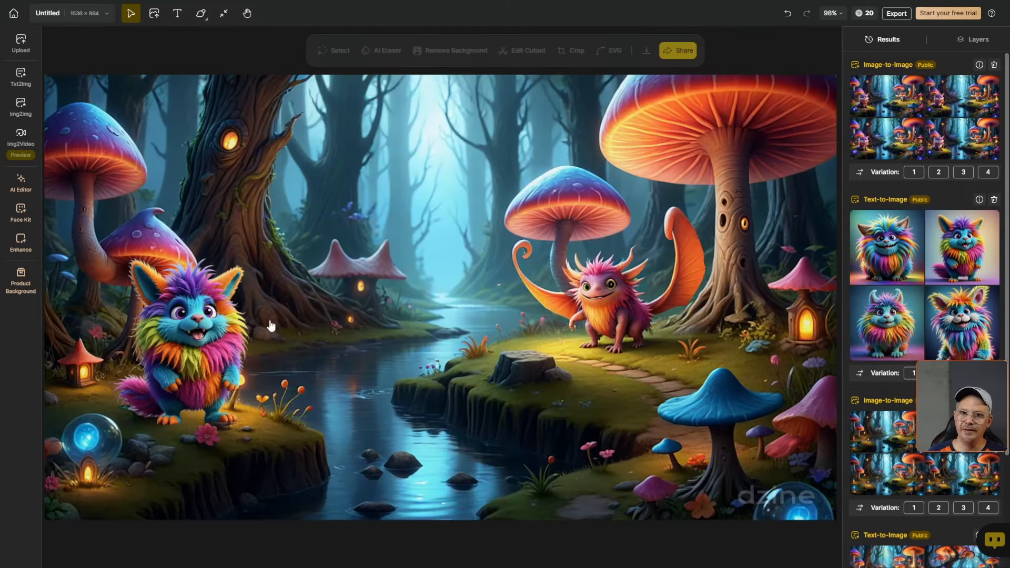
scroll(321, 366, "down", 2)
scroll(329, 369, "up", 1)
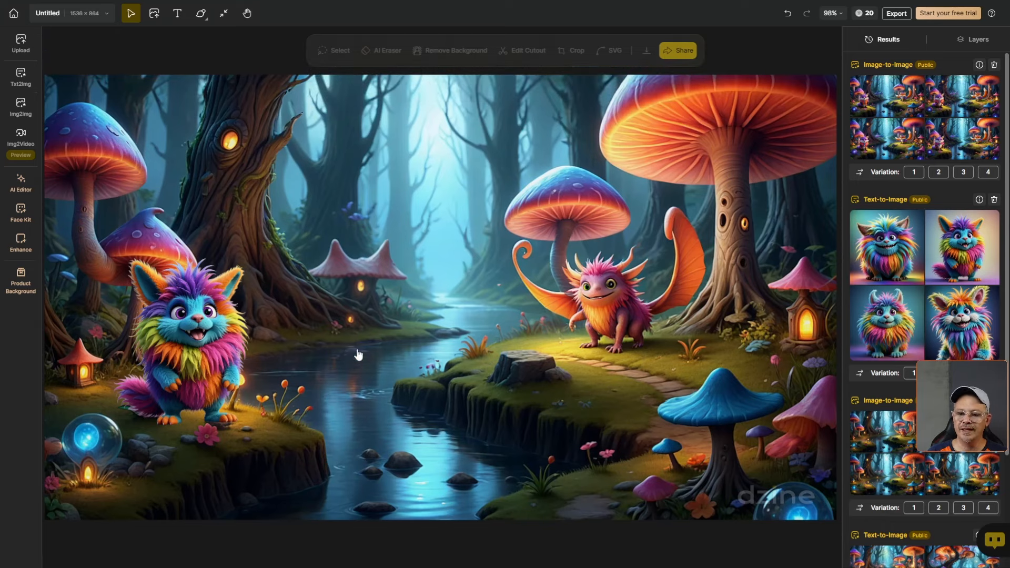
scroll(495, 311, "up", 1)
scroll(521, 311, "down", 1)
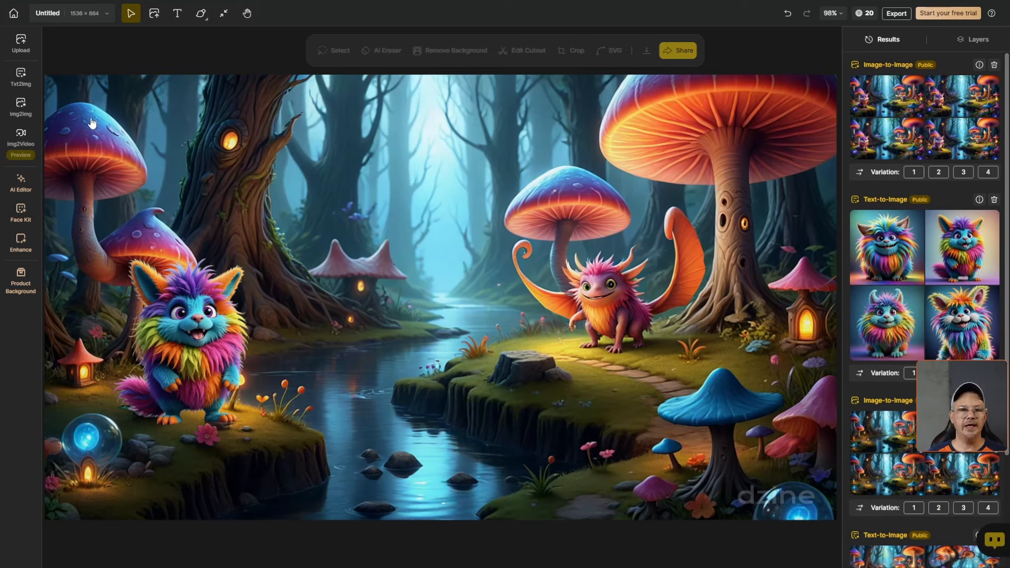
- Look through the Image-to-Video, AI Editor, Face Kit, Enhance and Product Background tools
mouse_move(19, 143)
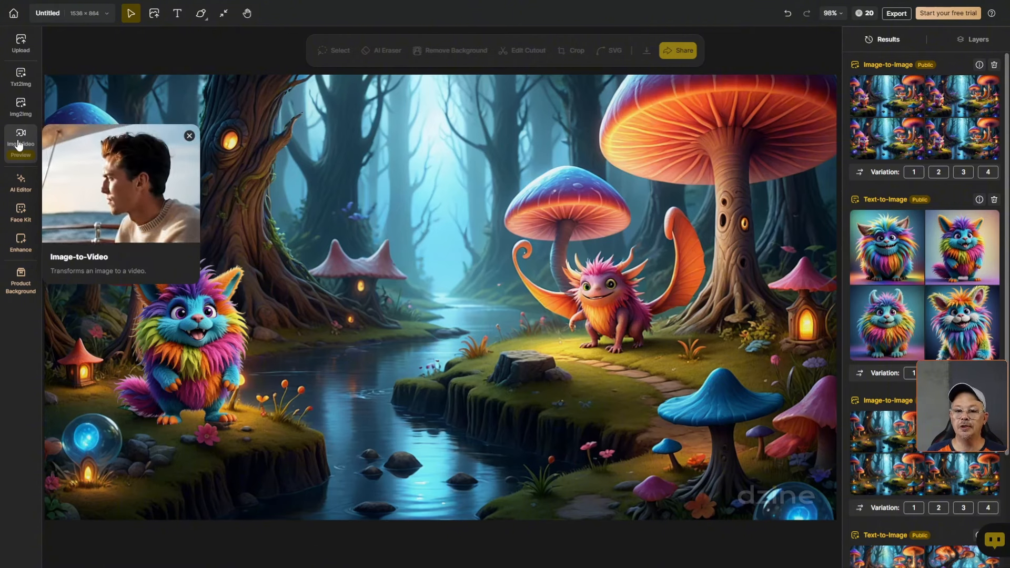
left_click(19, 184)
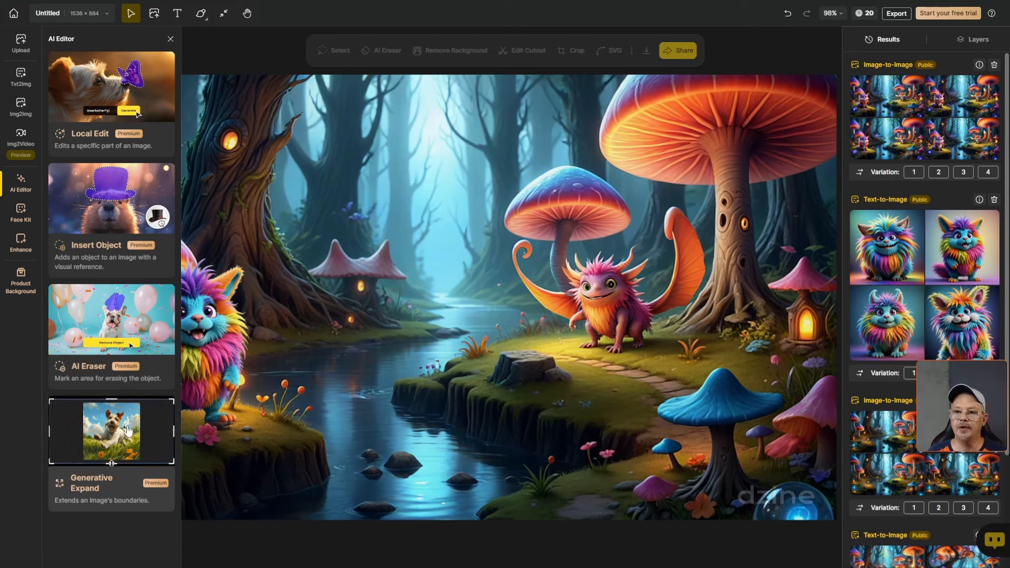
left_click(21, 181)
left_click(21, 212)
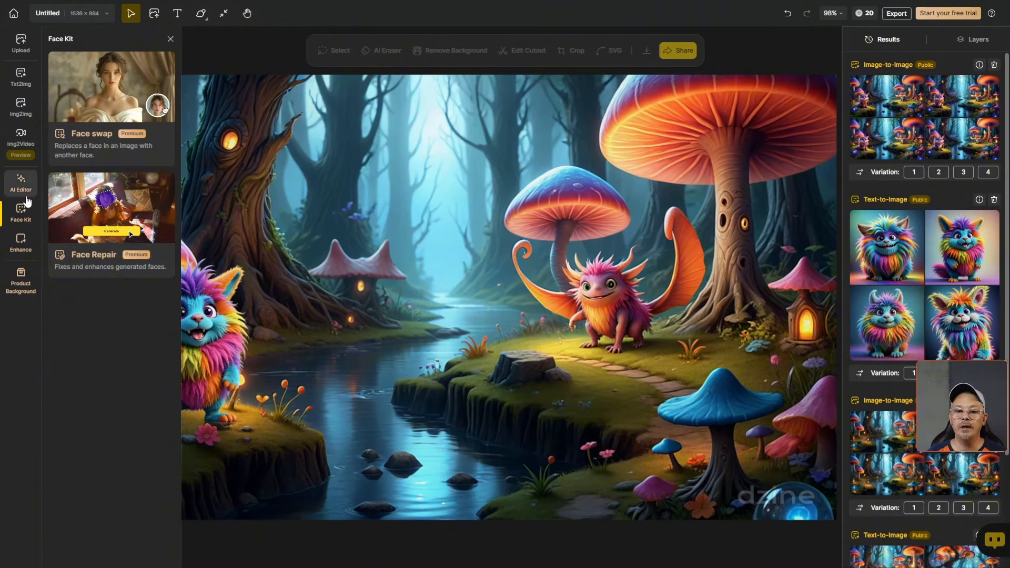
mouse_move(19, 249)
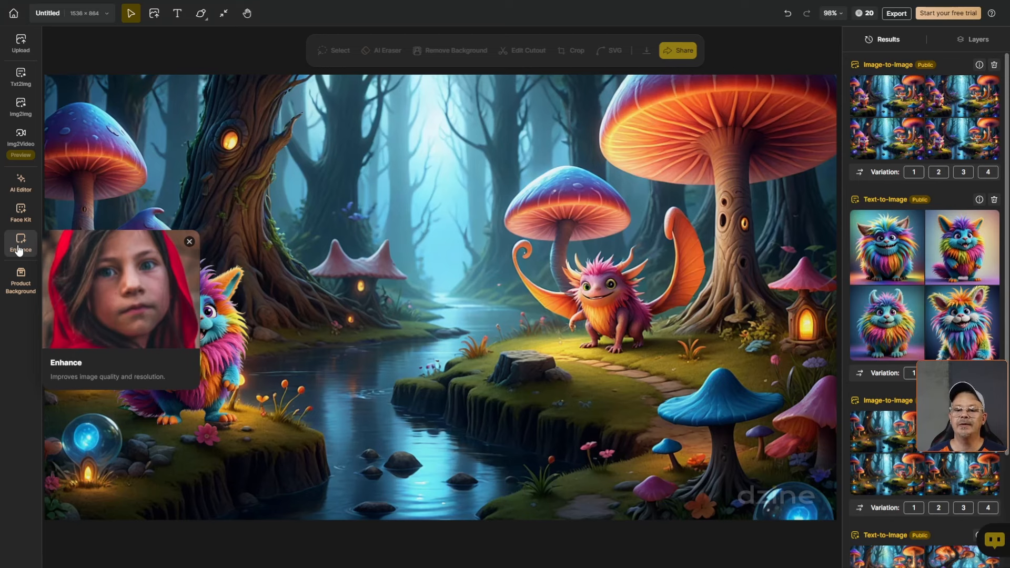
mouse_move(22, 283)
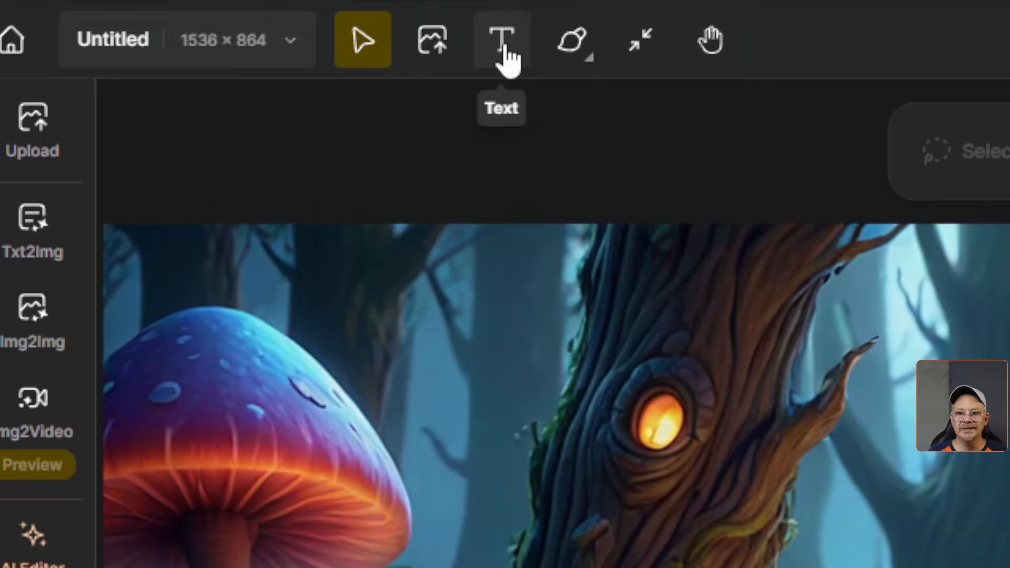
- Try adding placeholder text to the canvas in the Alfa Slab One font, and delete it
left_click(529, 48)
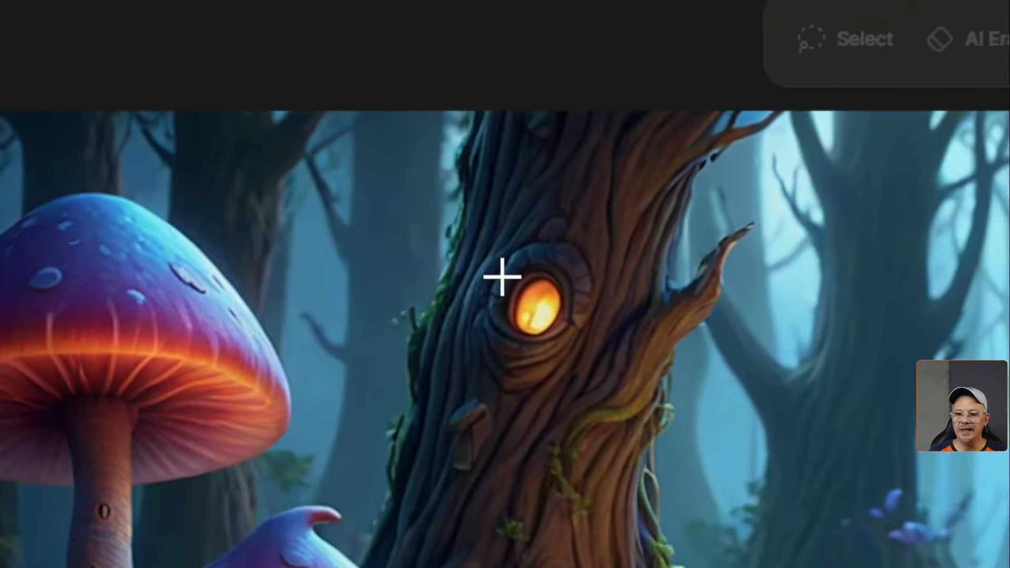
left_click(636, 406)
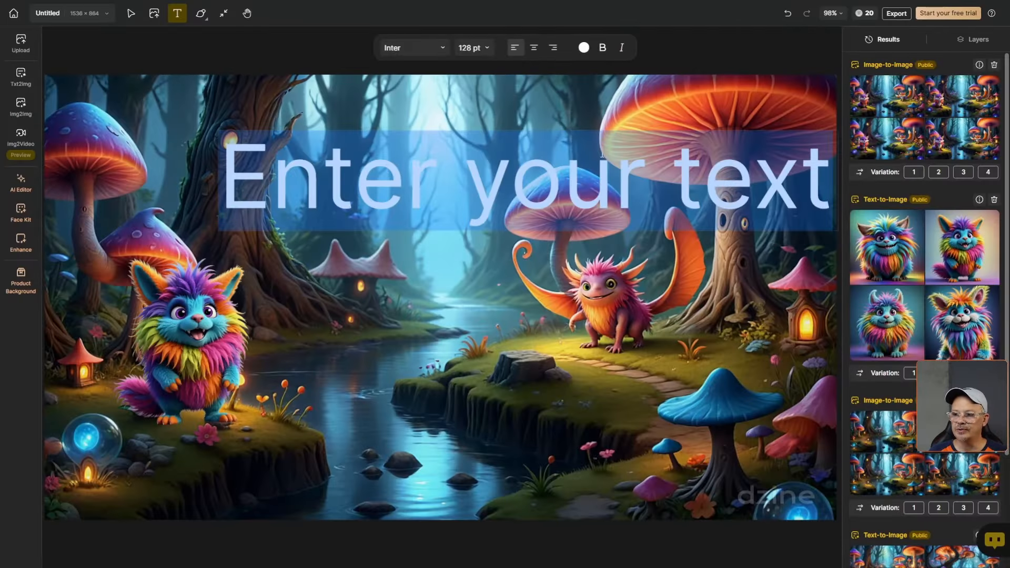
left_click(441, 162)
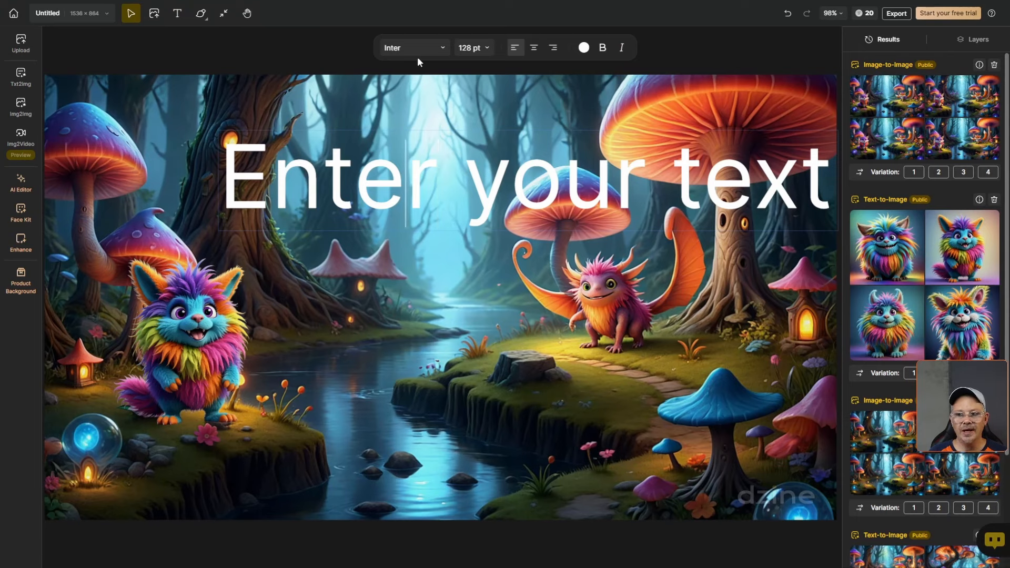
left_click(438, 49)
left_click(426, 69)
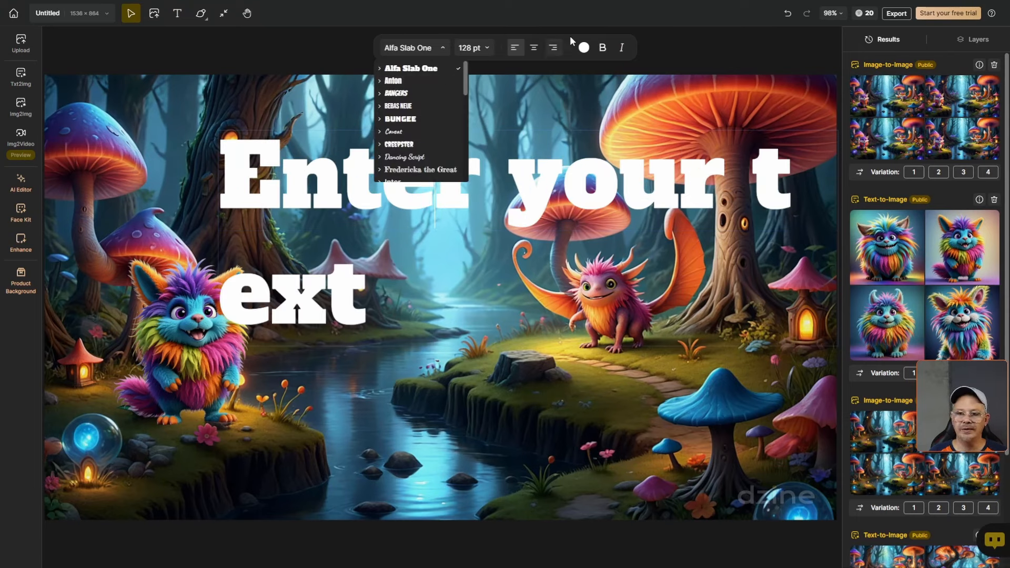
left_click(256, 178)
key("Delete")
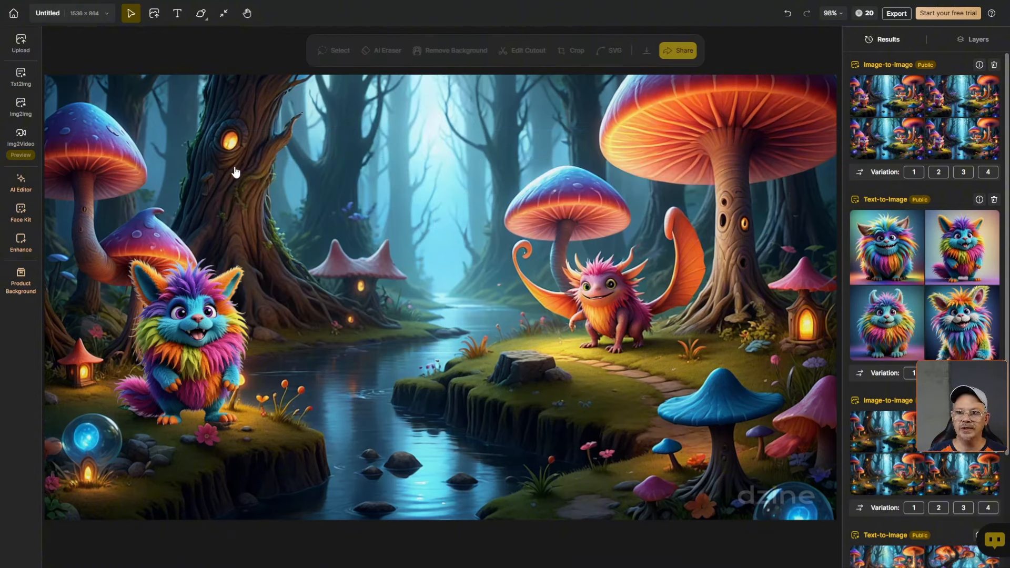
- Paint a small black patch with the brush on the current canvas, beside the stone path below the winged creature, and finish the drawing
left_click(203, 19)
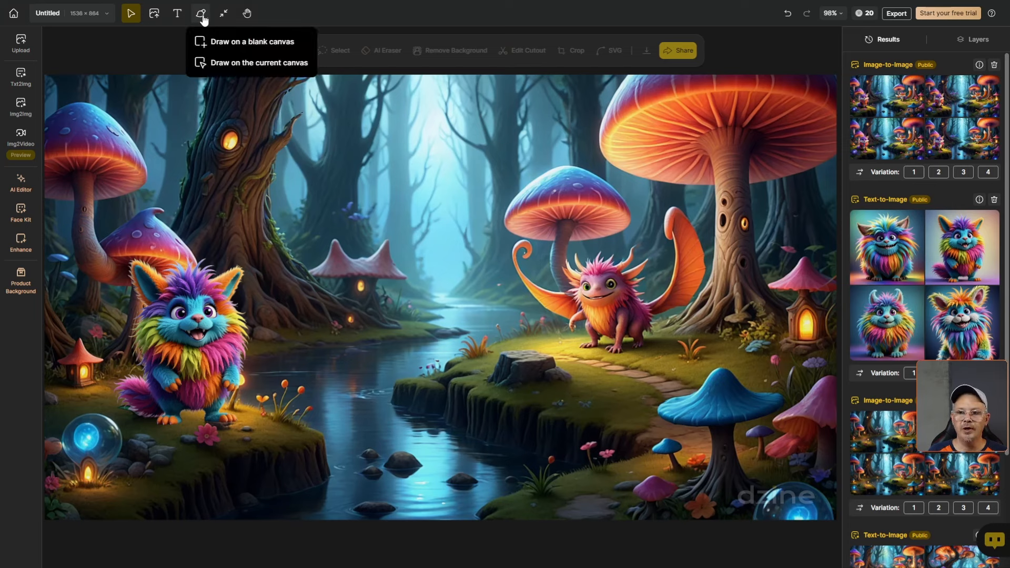
left_click(233, 72)
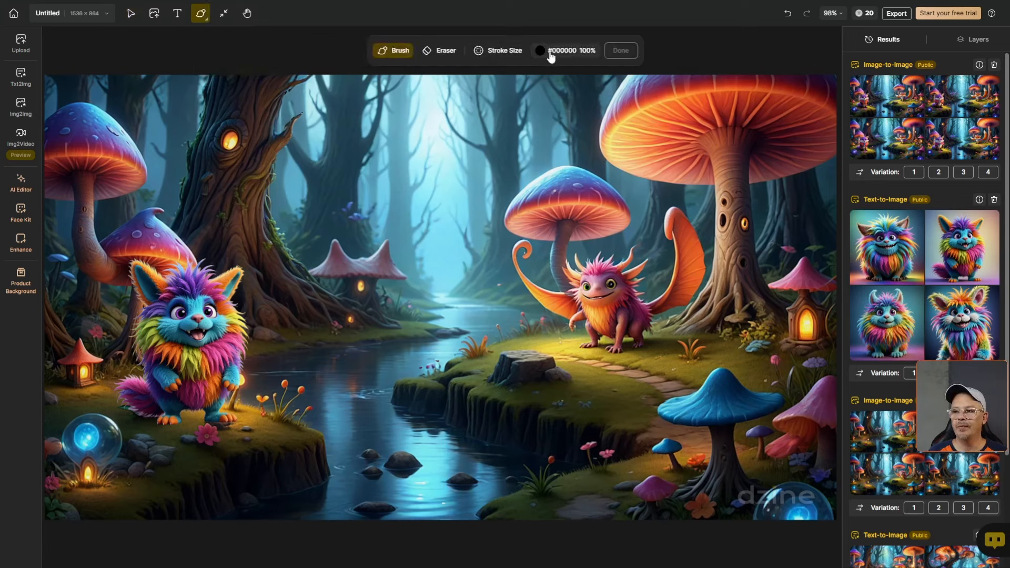
mouse_move(608, 391)
left_mouse_down()
mouse_move(624, 391)
mouse_move(608, 377)
mouse_move(617, 386)
mouse_move(608, 403)
left_mouse_up()
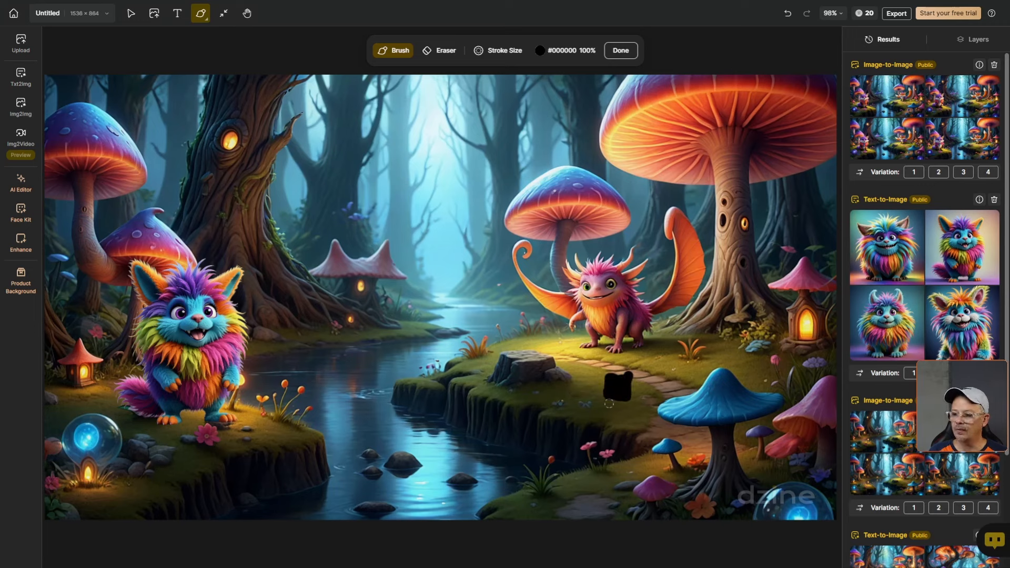
left_click(615, 50)
mouse_move(621, 384)
left_mouse_down()
mouse_move(594, 347)
mouse_move(620, 361)
mouse_move(621, 373)
mouse_move(579, 363)
mouse_move(619, 384)
left_mouse_up()
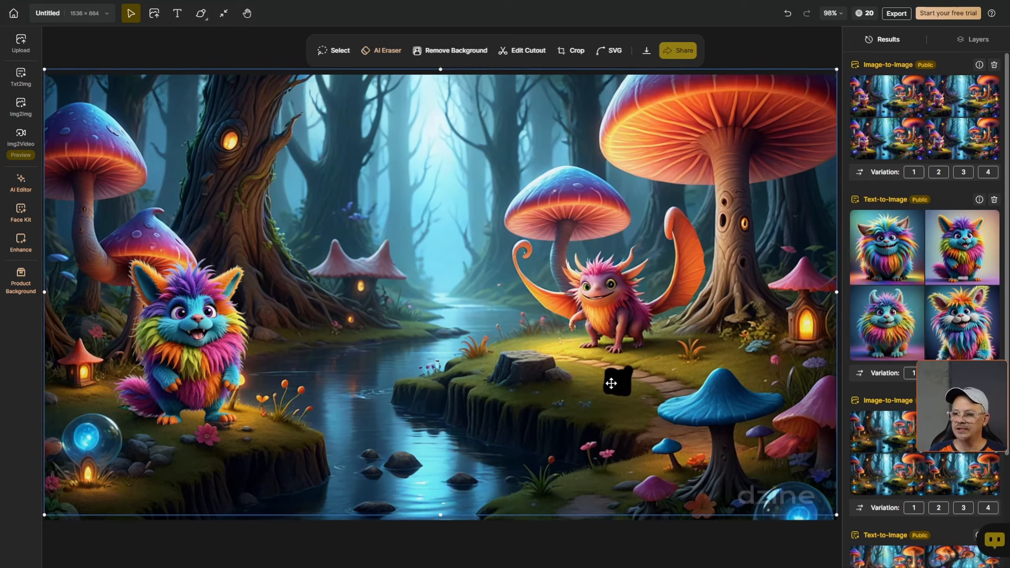
- Delete the layer holding the black brush drawing
left_click(972, 41)
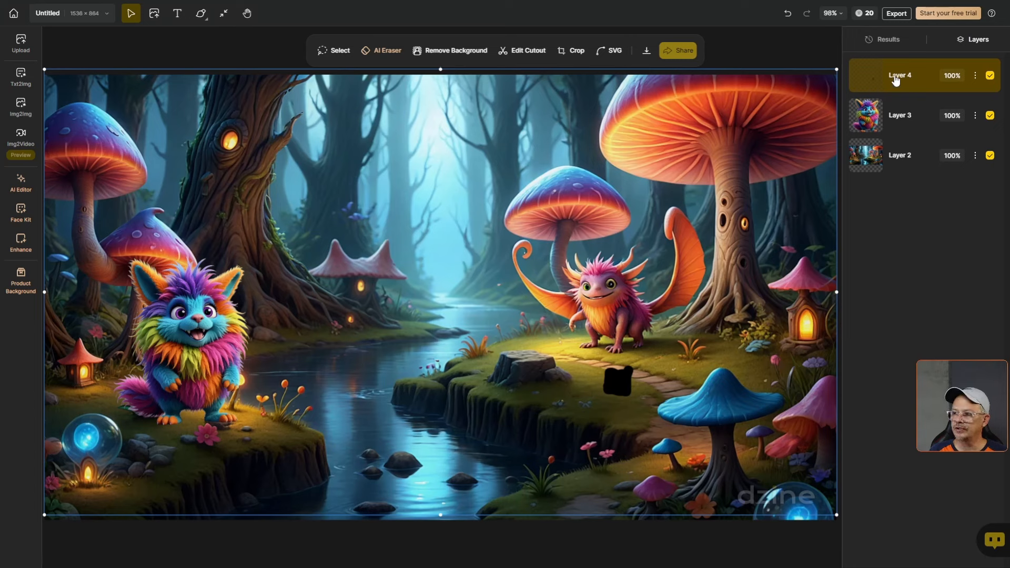
left_click(975, 75)
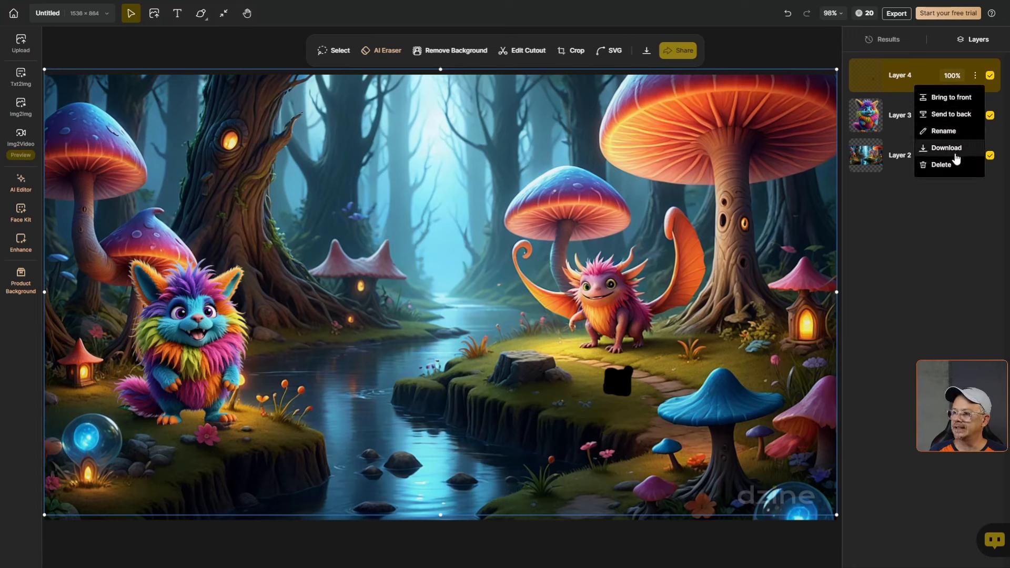
left_click(941, 166)
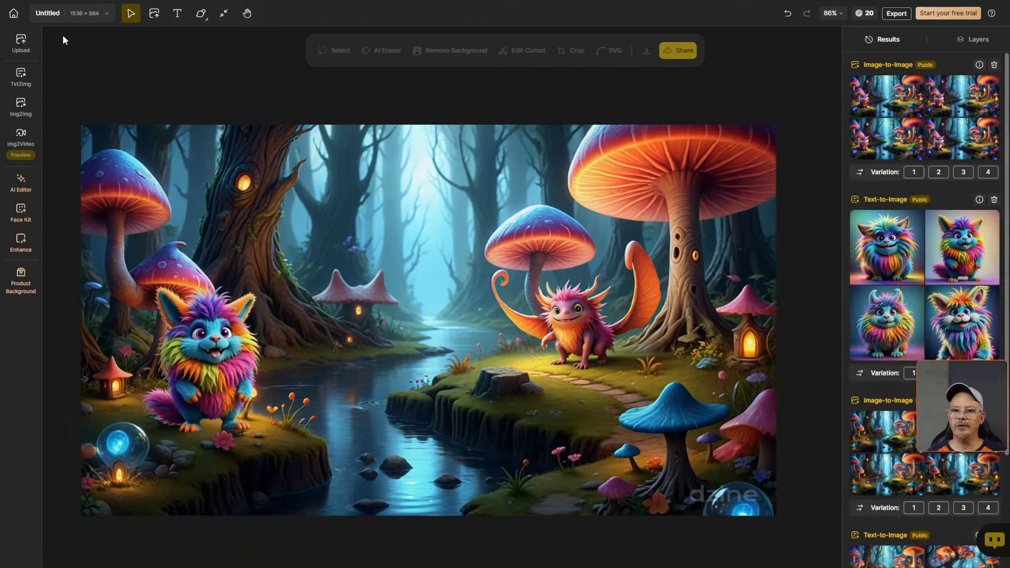
- Rename the project as Critters and apply the change
left_click(51, 17)
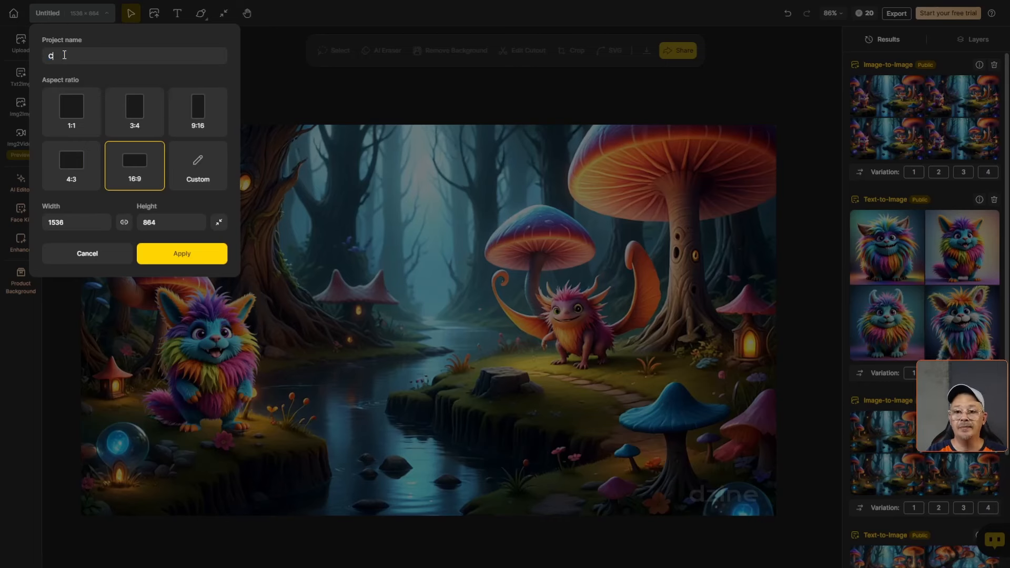
type("Critters")
left_click(176, 255)
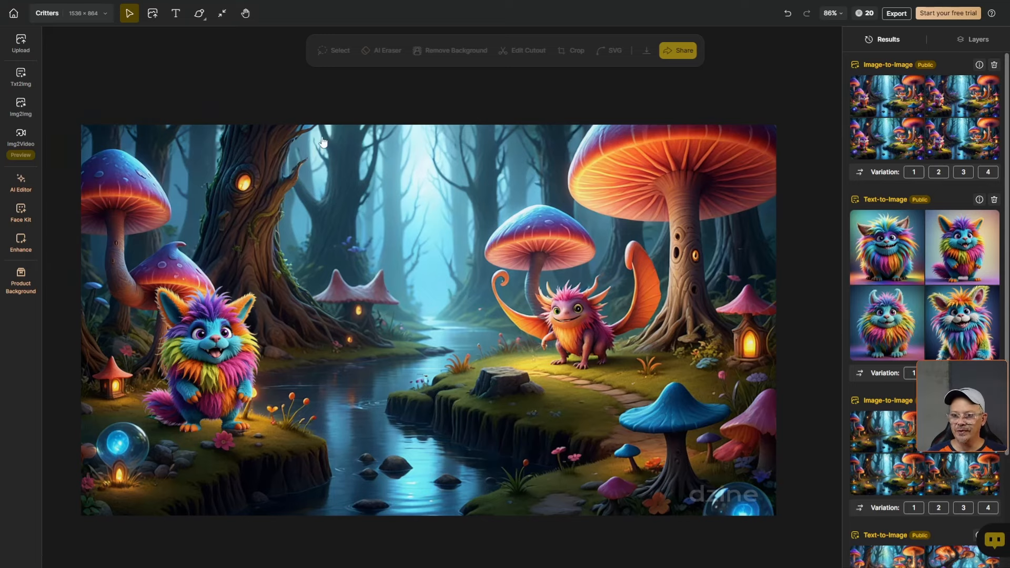
- Review the project's generation results and its layers, and return to the results list
scroll(911, 165, "down", 3)
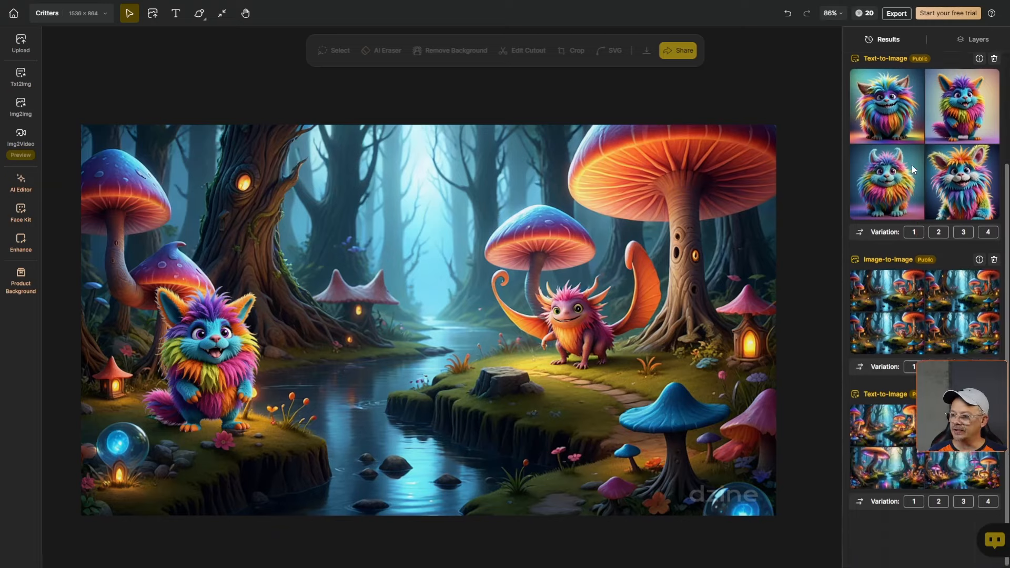
scroll(889, 126, "up", 3)
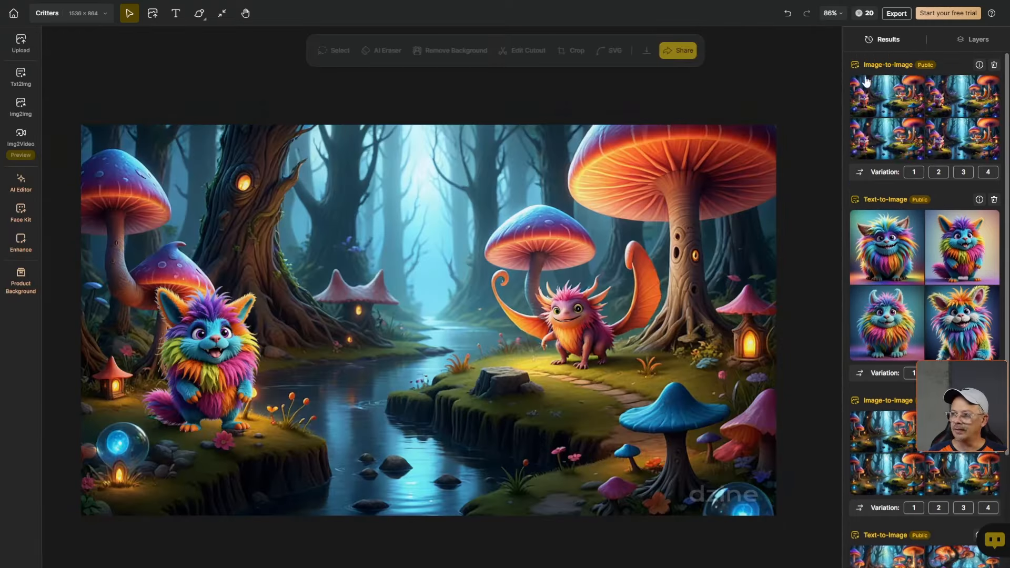
left_click(982, 44)
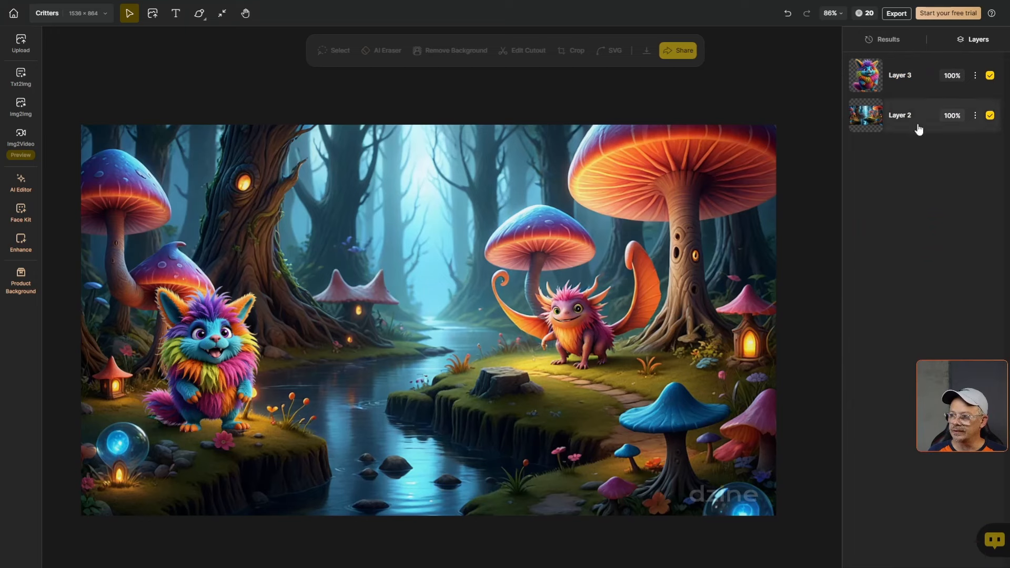
left_click(889, 40)
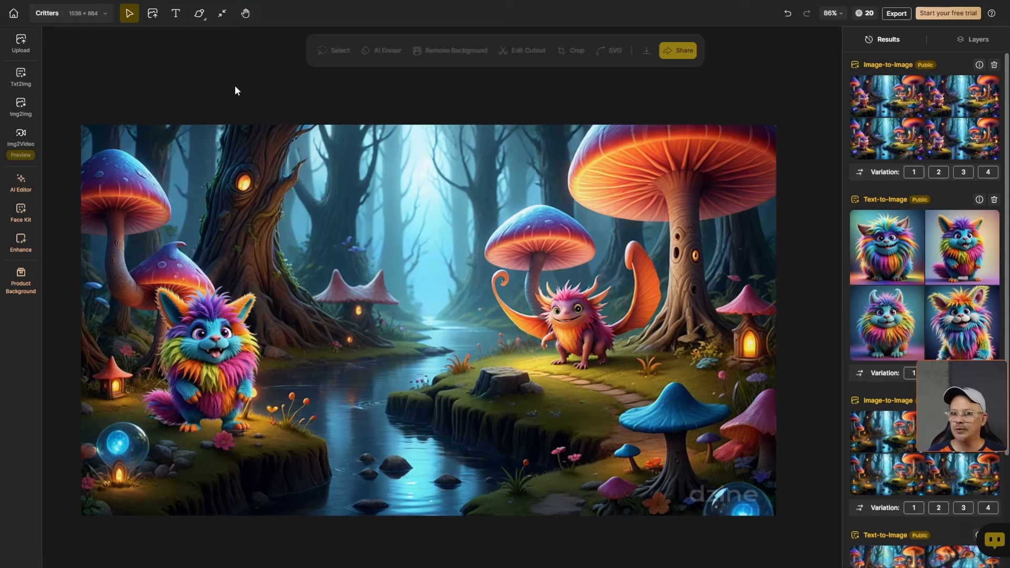
- Open the recent fruit basket project and try to delete its Text-to-Image set of orange cars, dismissing the upgrade offer
left_click(14, 13)
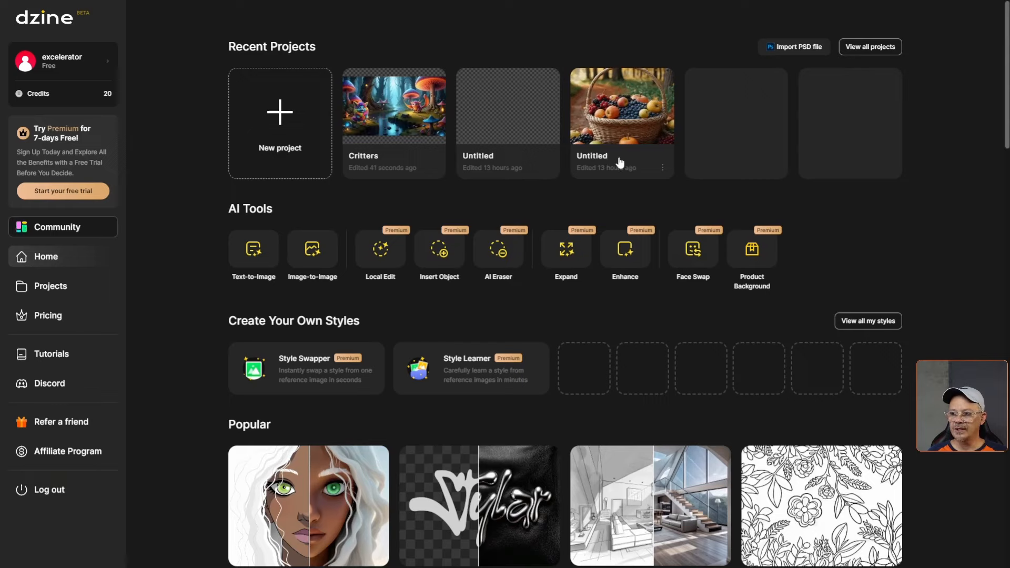
left_click(625, 116)
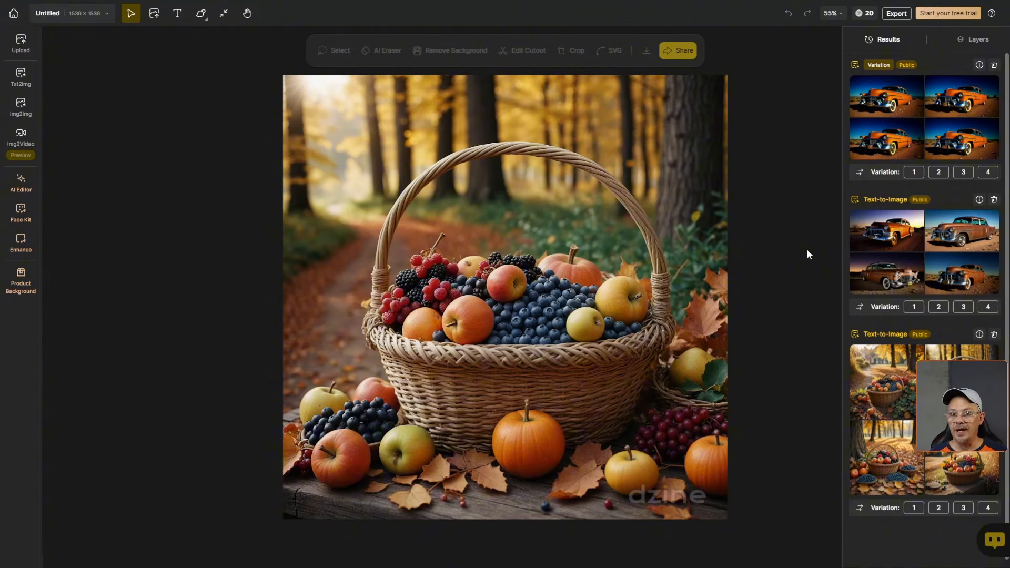
mouse_move(958, 390)
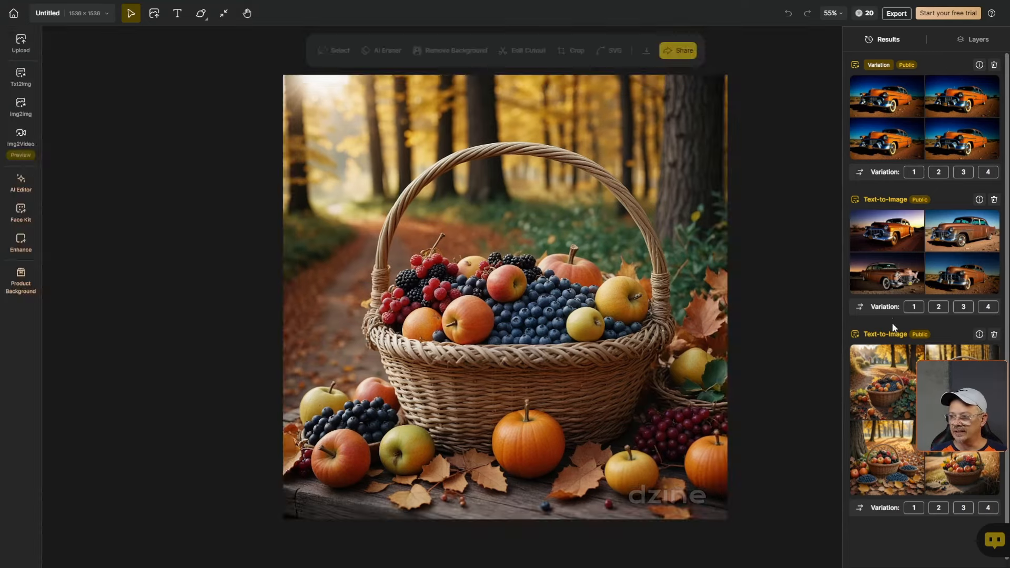
mouse_move(885, 254)
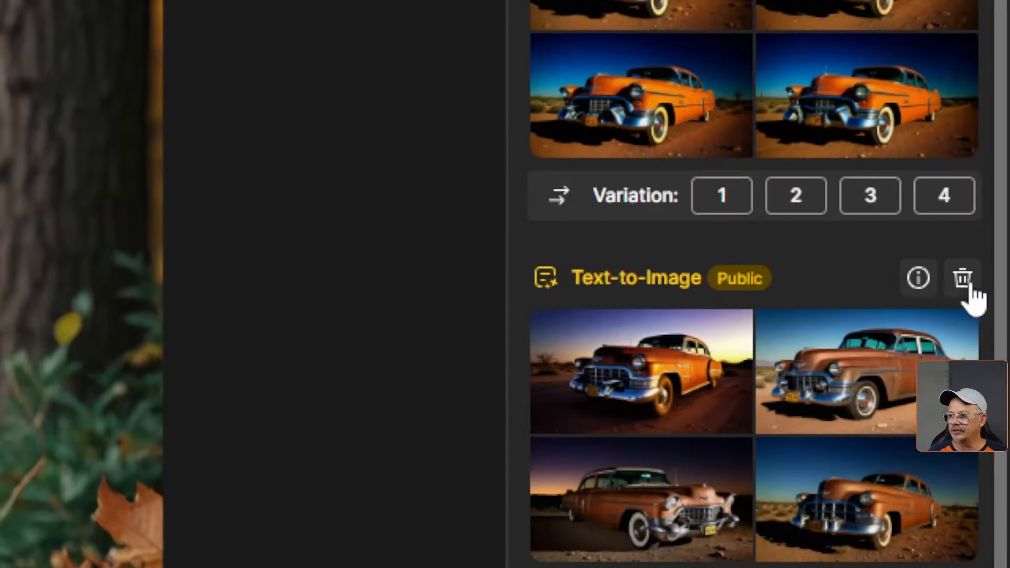
left_click(995, 200)
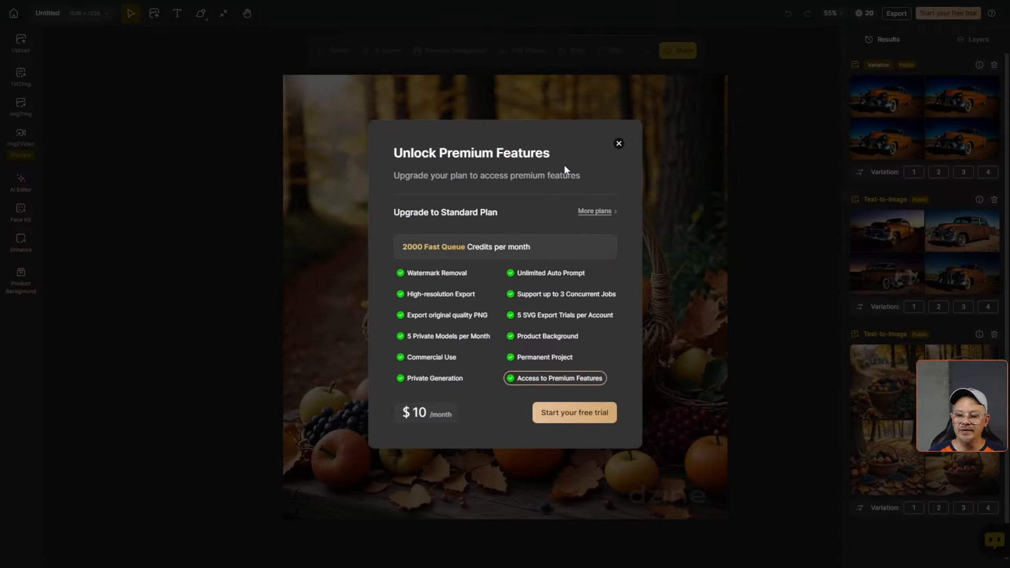
left_click(619, 144)
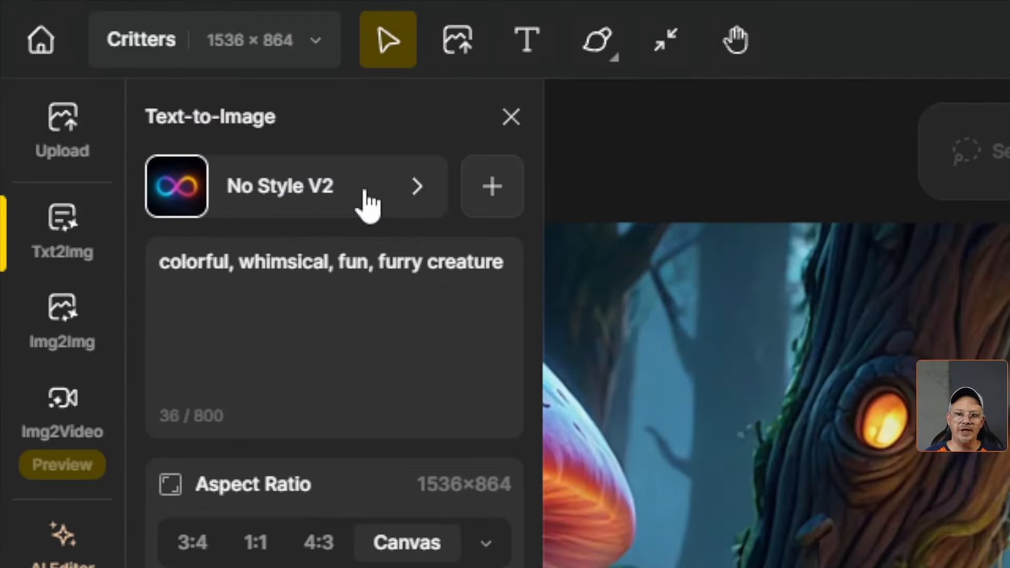
- Open the style chooser for Text-to-Image and look through the styles under All styles
left_click(368, 204)
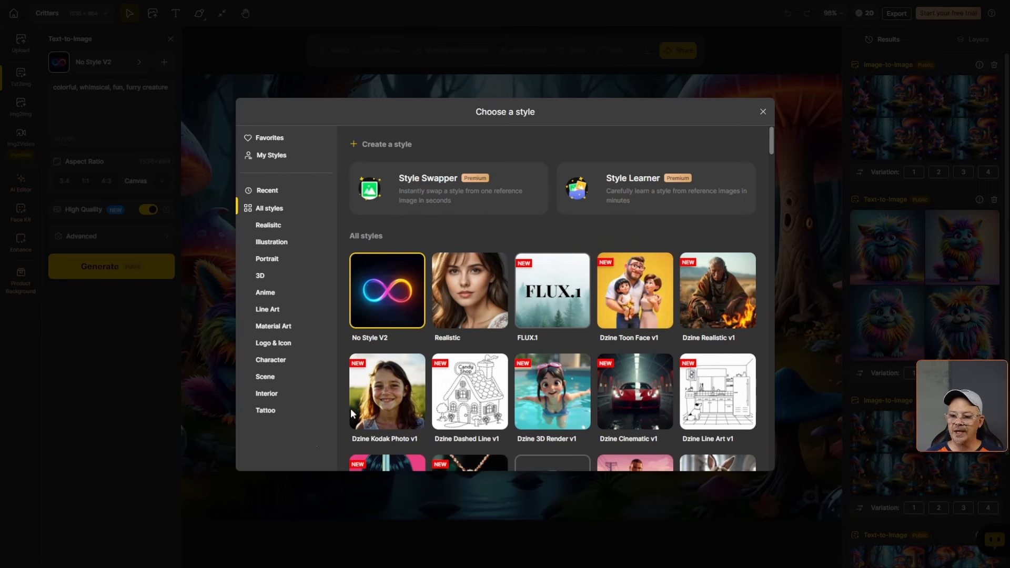
scroll(642, 241, "down", 1)
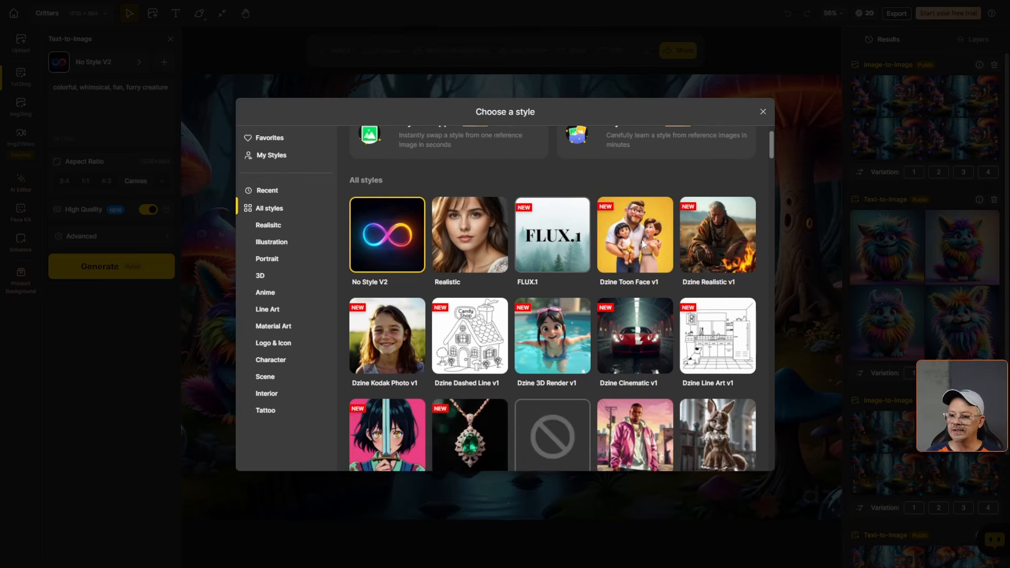
scroll(643, 242, "down", 5)
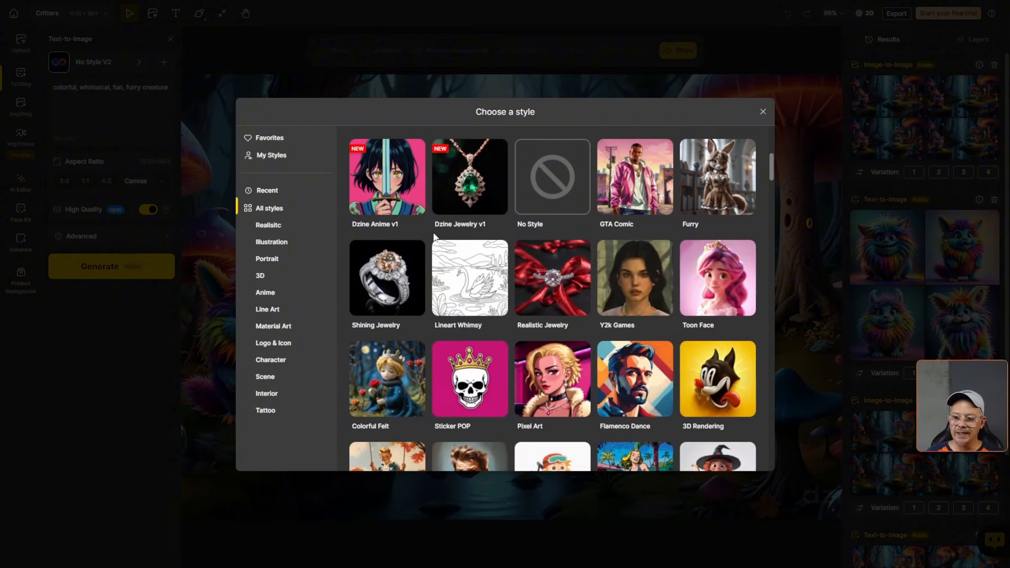
scroll(434, 238, "down", 5)
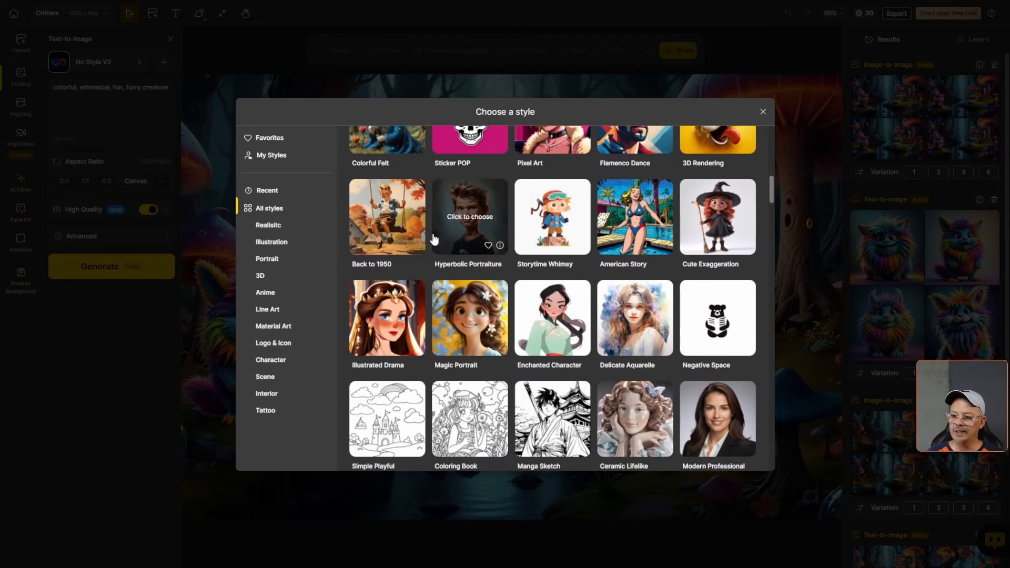
scroll(436, 253, "down", 9)
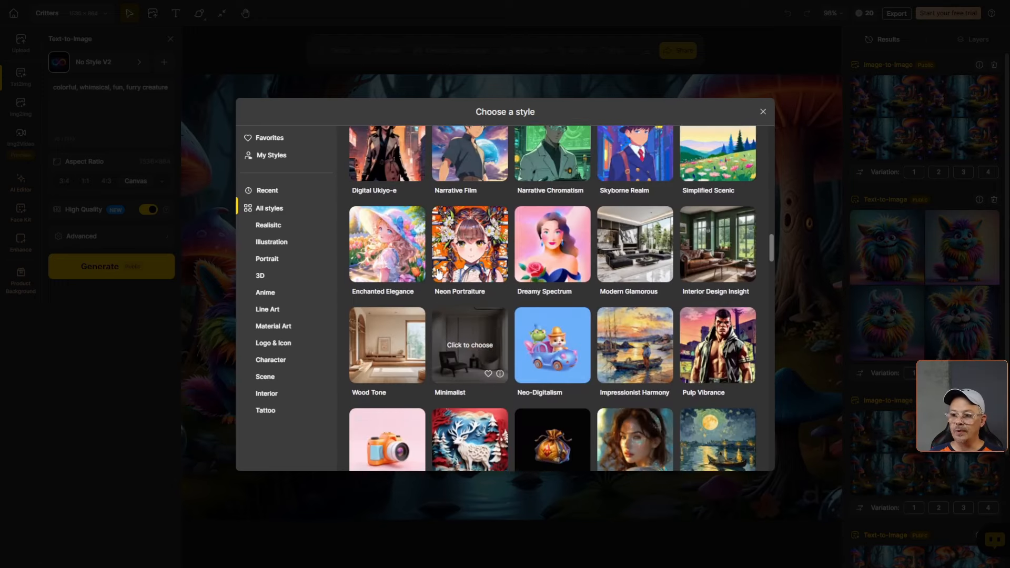
scroll(437, 272, "up", 1)
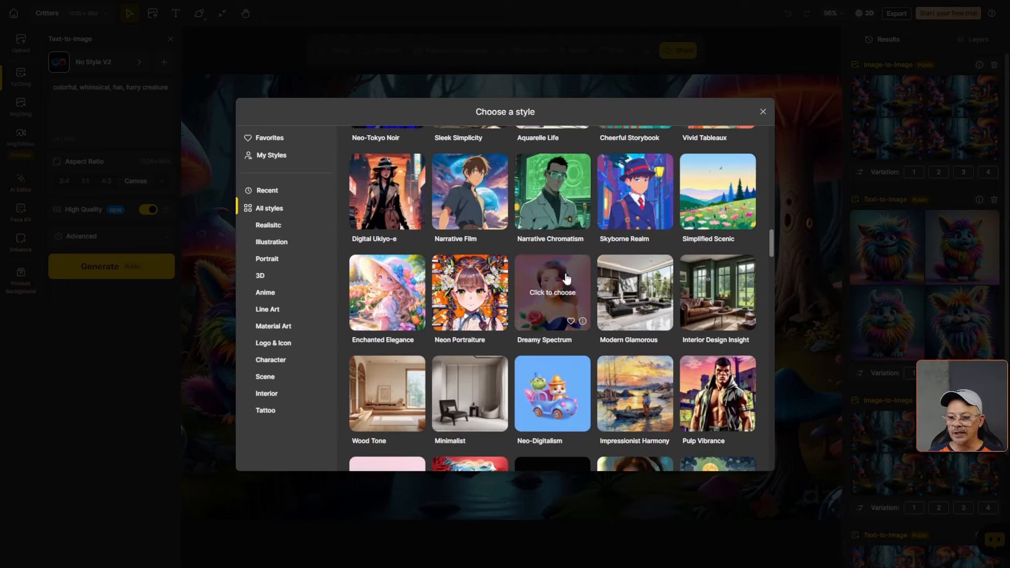
scroll(567, 277, "down", 8)
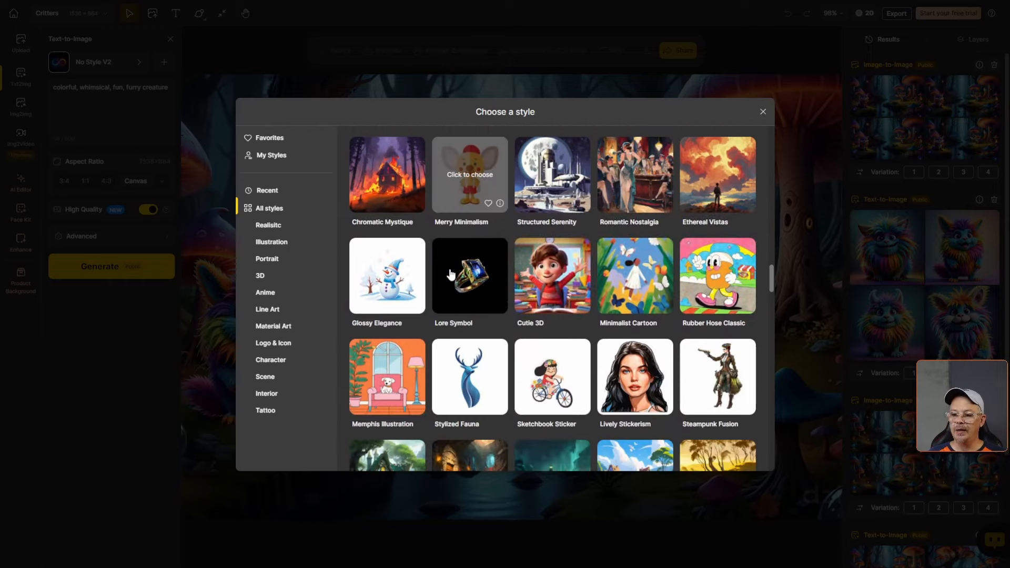
- Look through the home page's ready-made tools, from Popular and AI Portrait Filter down to Change Clothes and the Style Library
scroll(451, 274, "down", 6)
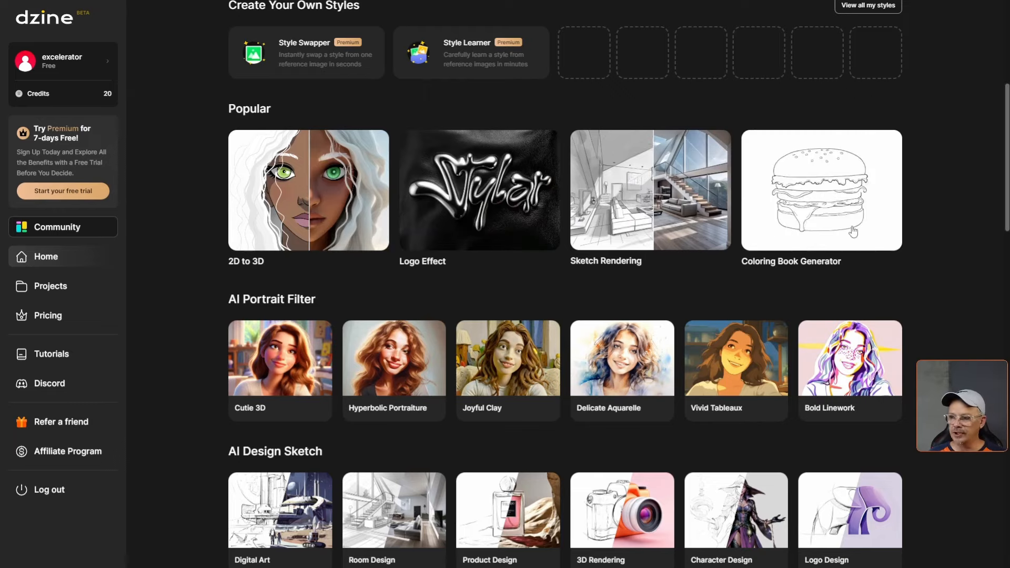
scroll(185, 261, "down", 2)
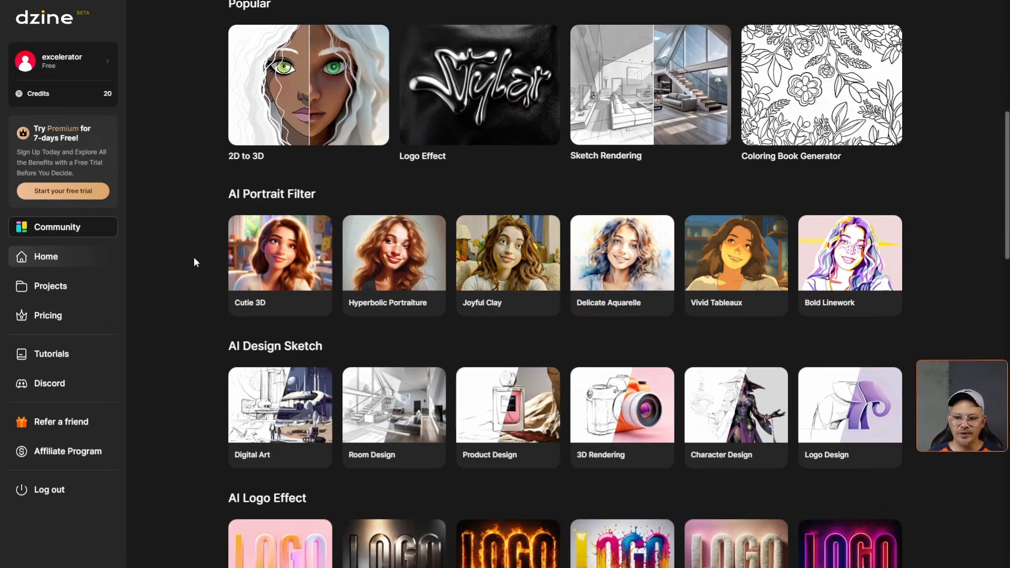
scroll(194, 260, "down", 6)
scroll(182, 180, "down", 9)
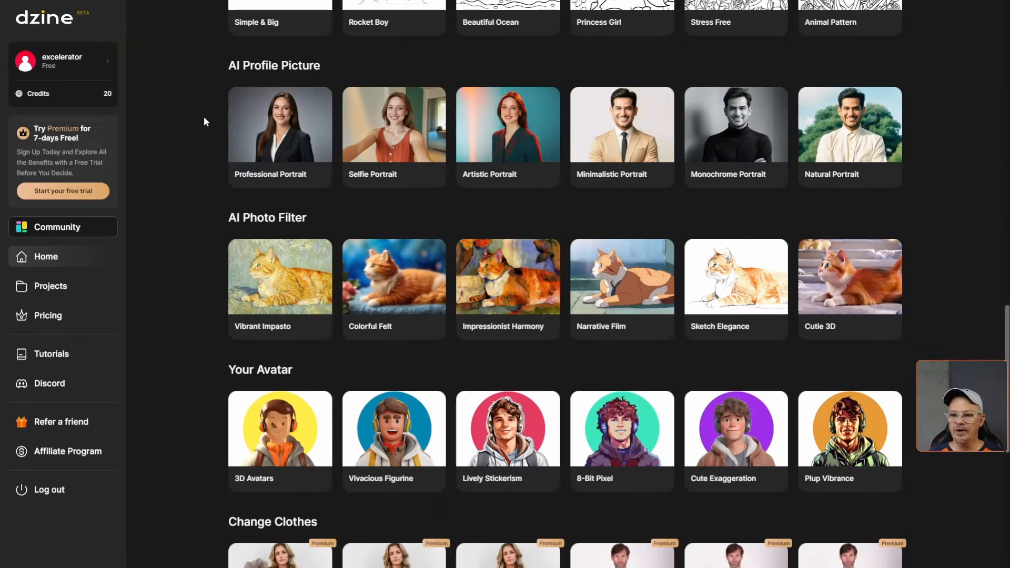
scroll(204, 117, "down", 5)
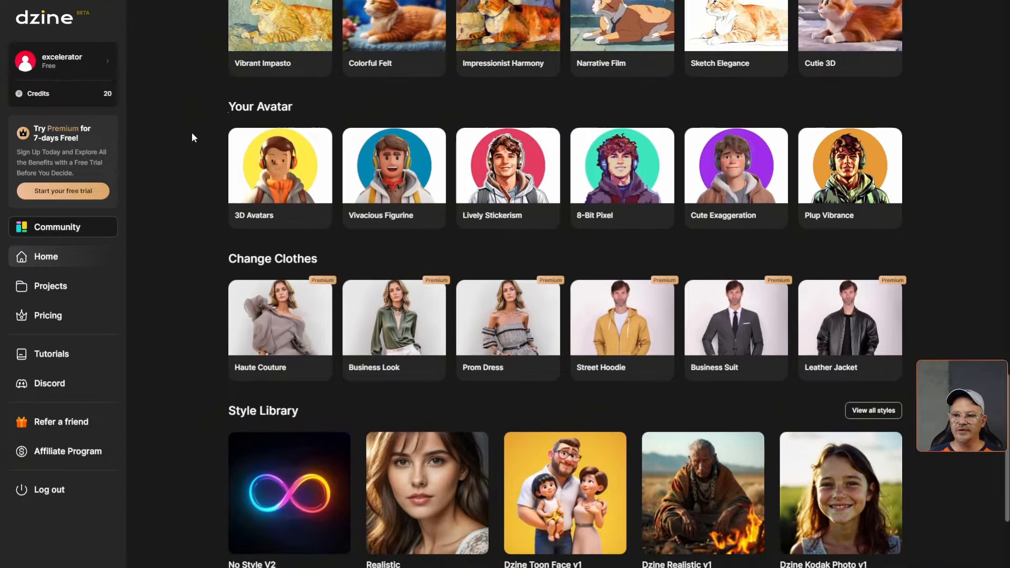
scroll(210, 182, "down", 3)
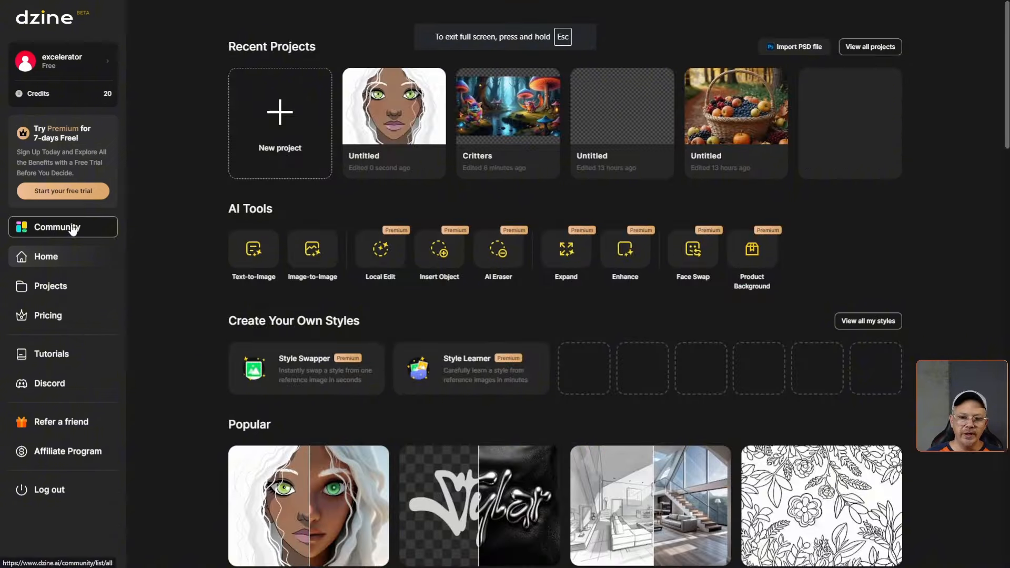
- Open the Community gallery and browse the published creations in the ALL category
left_click(72, 226)
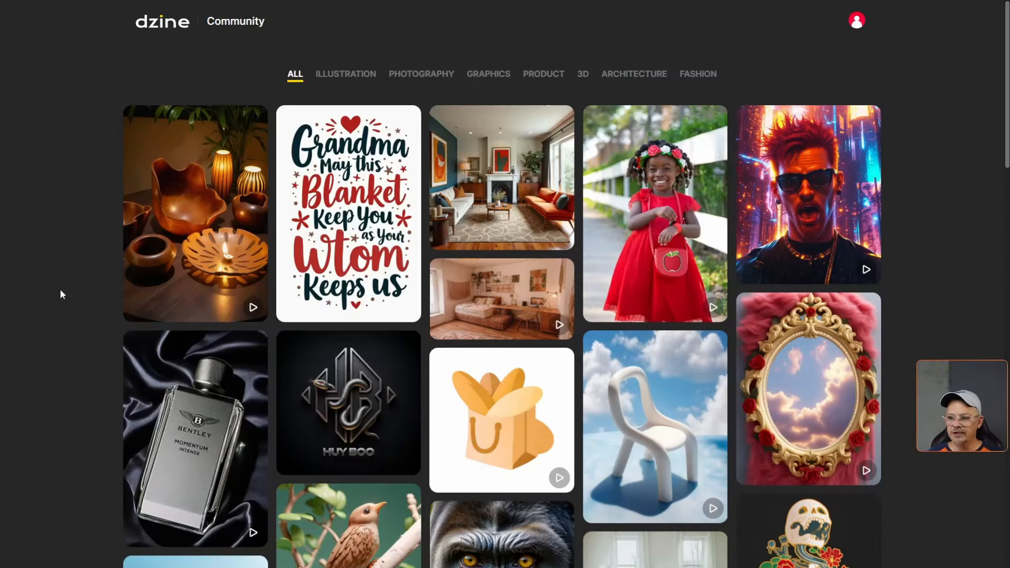
scroll(60, 289, "down", 10)
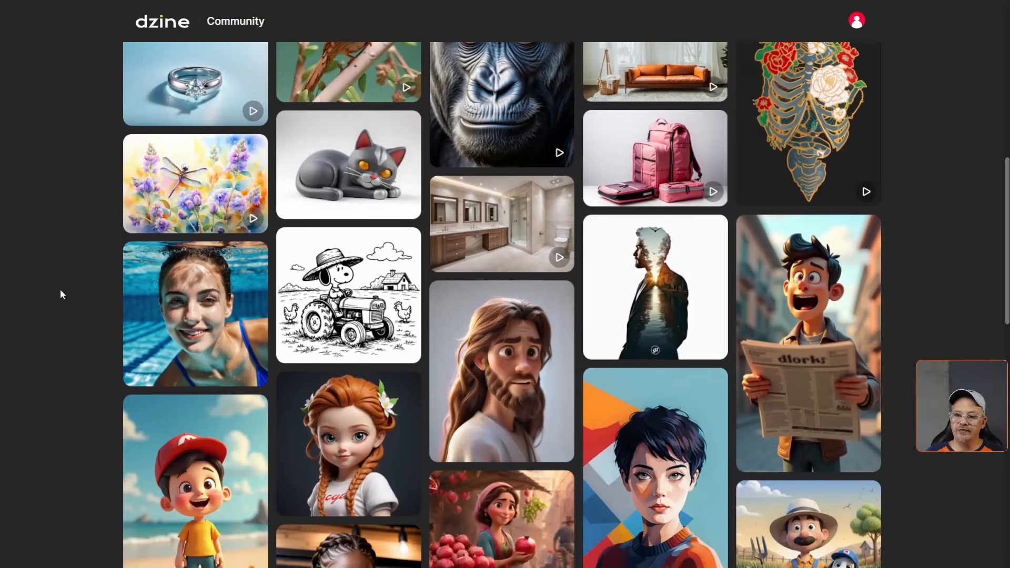
scroll(60, 288, "down", 9)
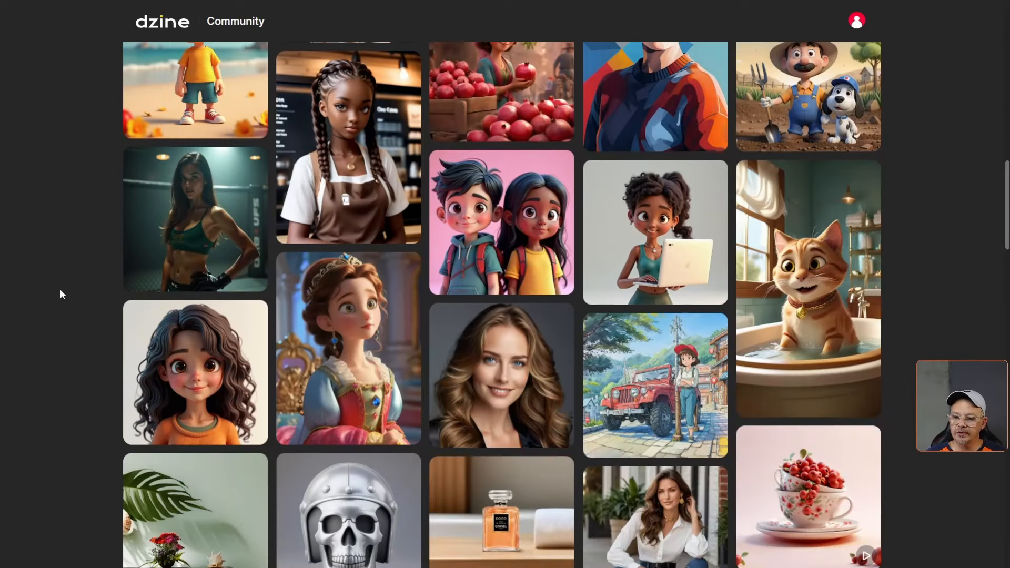
scroll(60, 290, "down", 8)
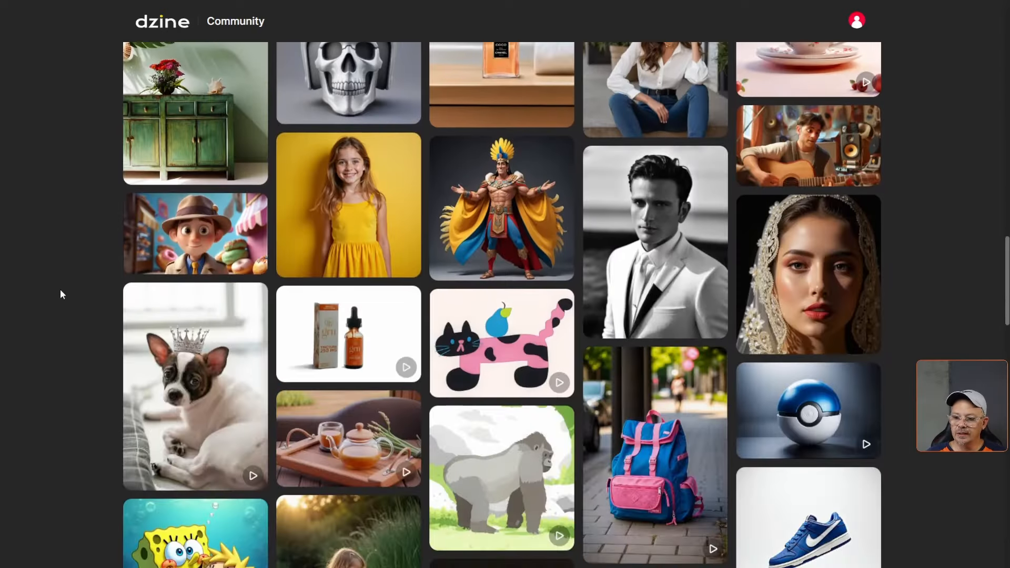
scroll(60, 294, "down", 3)
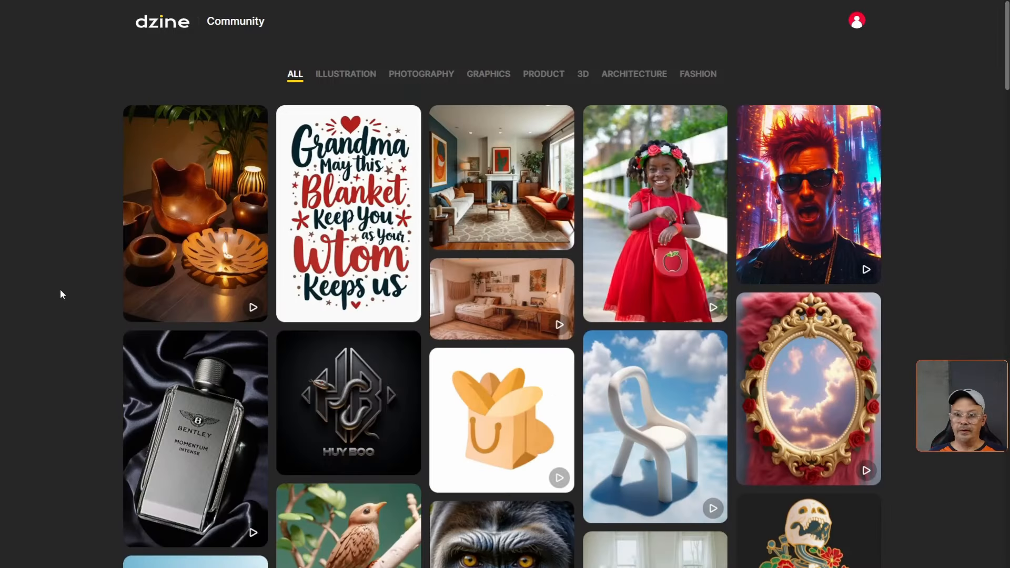